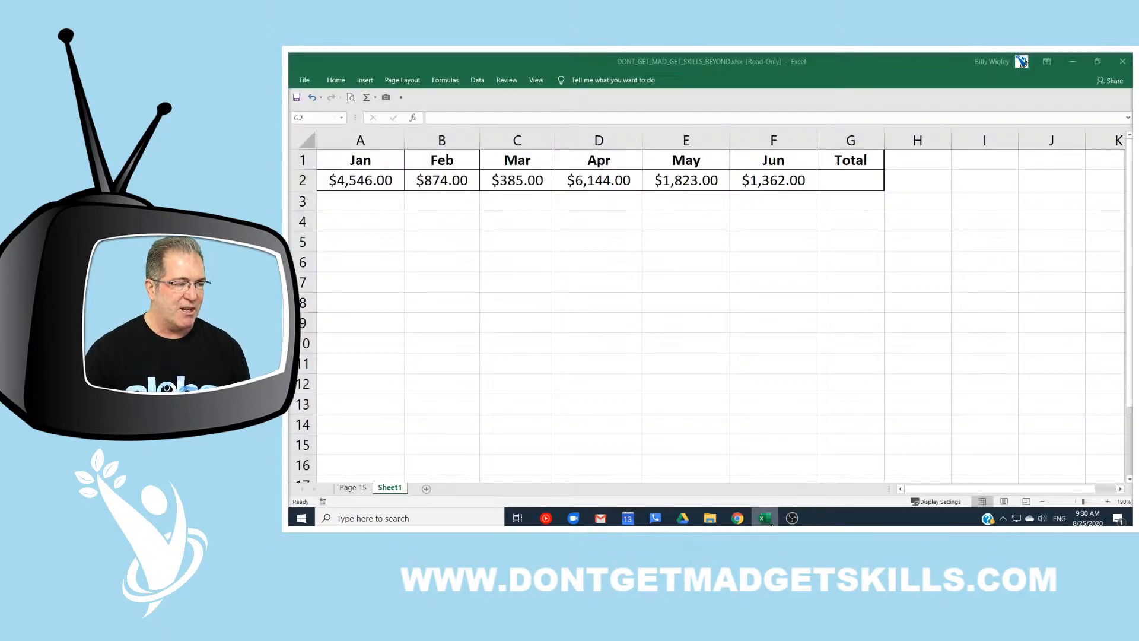
Step: Enter a formula in G2 that adds the six monthly amounts cell by cell: =A2+B2+C2+D2+E2+F2
{"action": "left_click", "coordinate": [765, 518]}
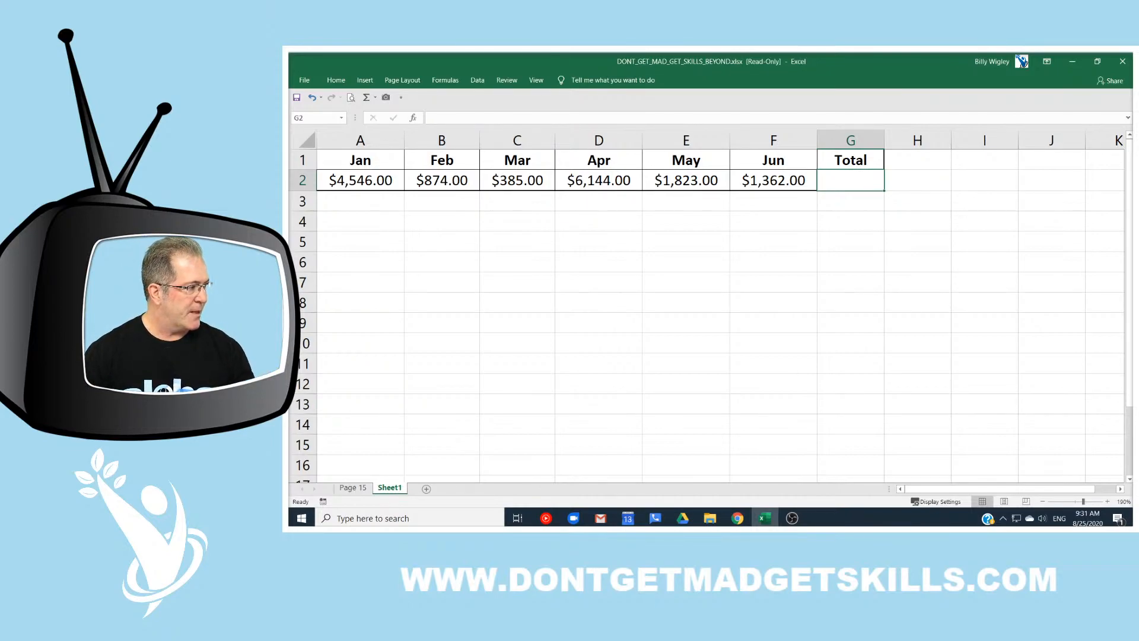
{"action": "mouse_move", "coordinate": [322, 168]}
{"action": "left_mouse_down"}
{"action": "mouse_move", "coordinate": [611, 191]}
{"action": "mouse_move", "coordinate": [903, 190]}
{"action": "mouse_move", "coordinate": [856, 254]}
{"action": "left_mouse_up"}
{"action": "key", "text": "Escape"}
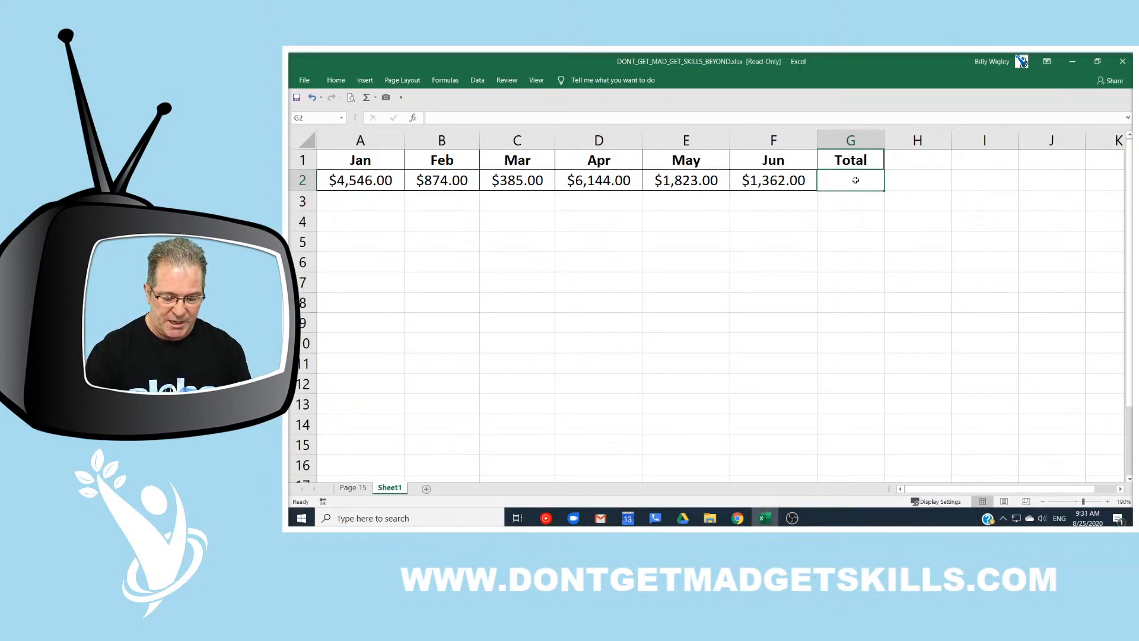
{"action": "type", "text": "="}
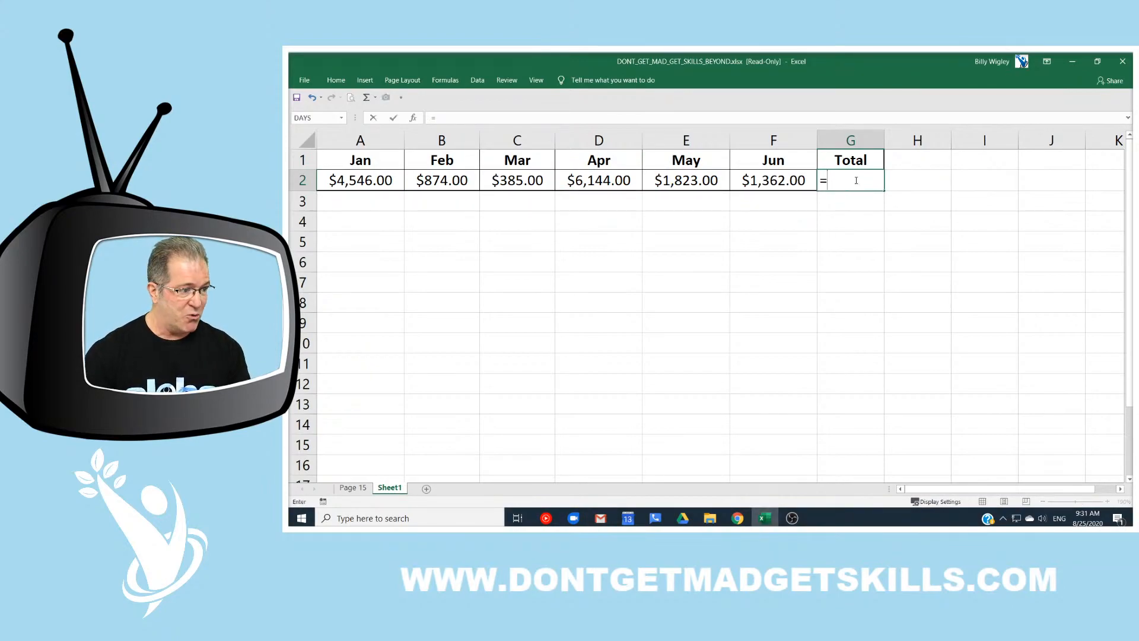
{"action": "left_click", "coordinate": [370, 183]}
{"action": "type", "text": "+"}
{"action": "left_click", "coordinate": [444, 181]}
{"action": "type", "text": "+"}
{"action": "left_click", "coordinate": [518, 184]}
{"action": "type", "text": "+"}
{"action": "left_click", "coordinate": [599, 182]}
{"action": "type", "text": "+"}
{"action": "left_click", "coordinate": [686, 181]}
{"action": "type", "text": "+"}
{"action": "left_click", "coordinate": [745, 183]}
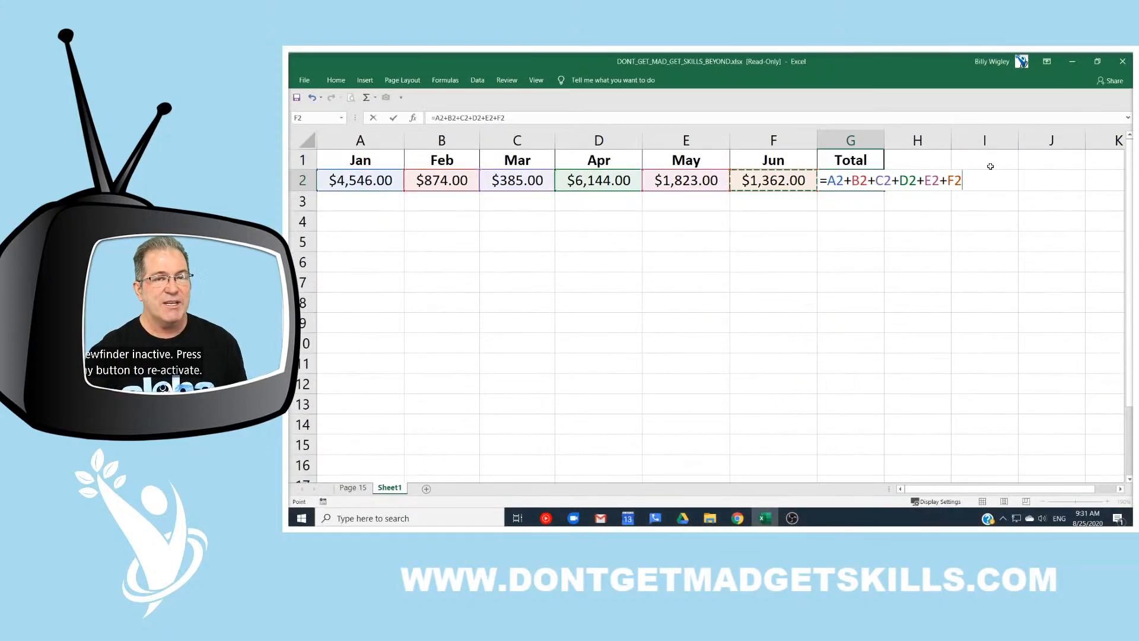
{"action": "key", "text": "Return"}
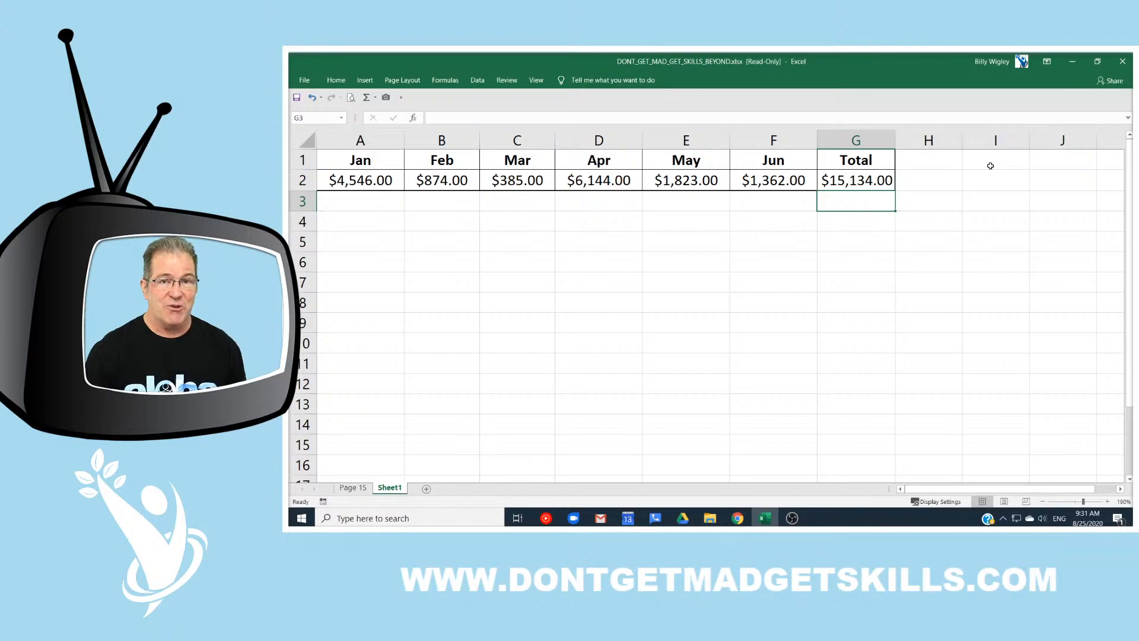
Step: Inspect the cell-by-cell addition formula in G2 and clear the cell
{"action": "left_click", "coordinate": [873, 178]}
{"action": "double_click", "coordinate": [874, 178]}
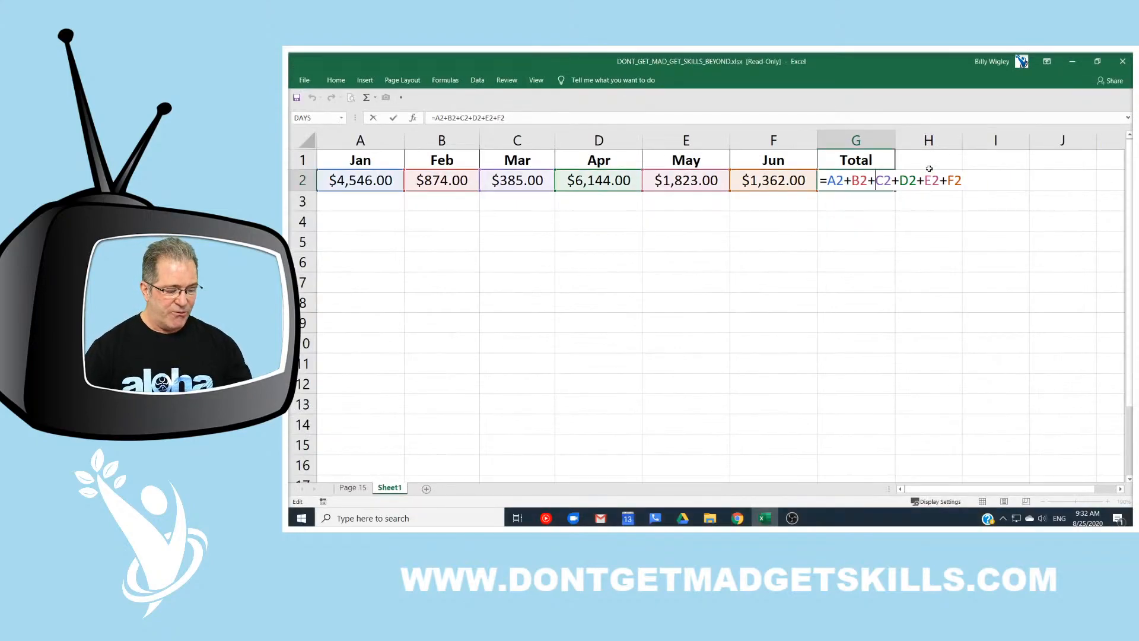
{"action": "key", "text": "ctrl+Return"}
{"action": "key", "text": "Delete"}
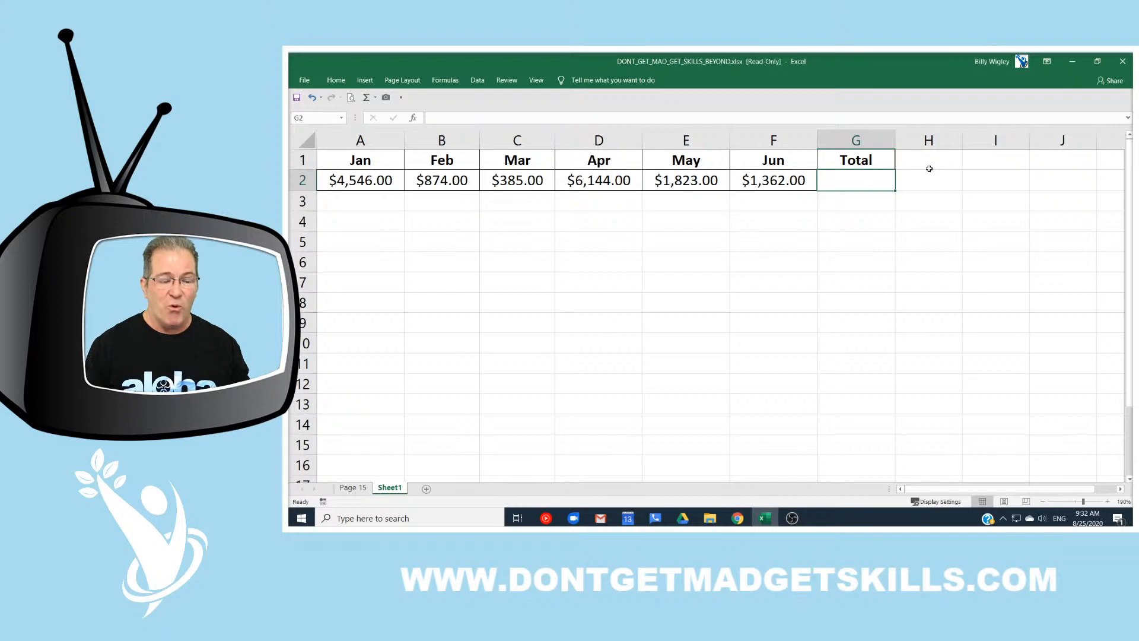
Step: Total A2:F2 in the empty G2 cell with AutoSum, trying undo and redo and ending with the total undone
{"action": "key", "text": "alt+equal"}
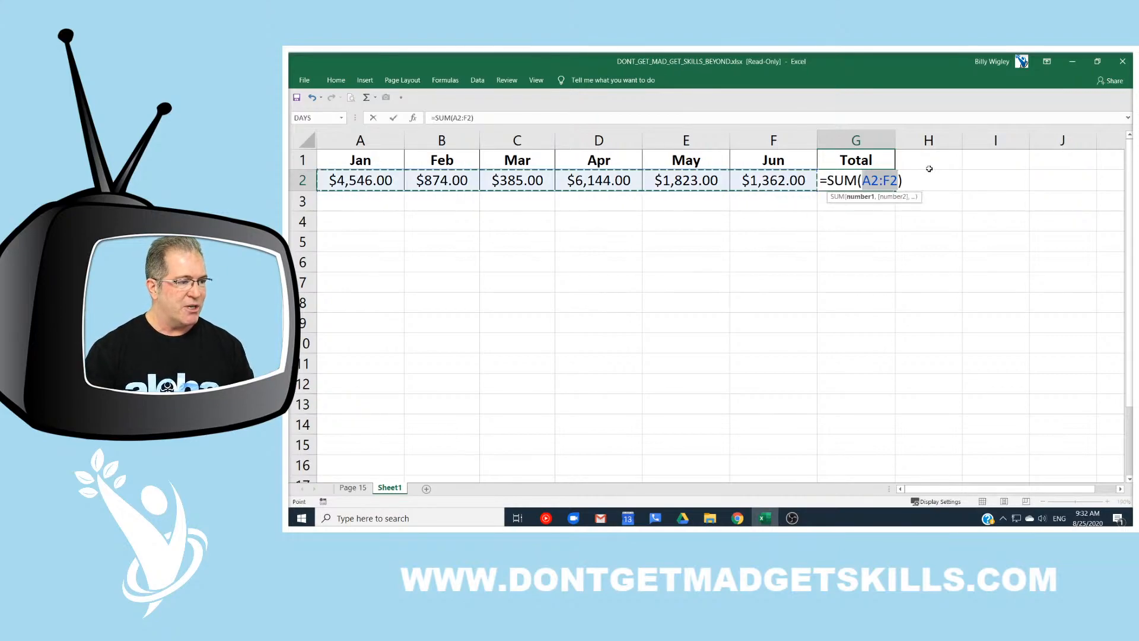
{"action": "key", "text": "Return"}
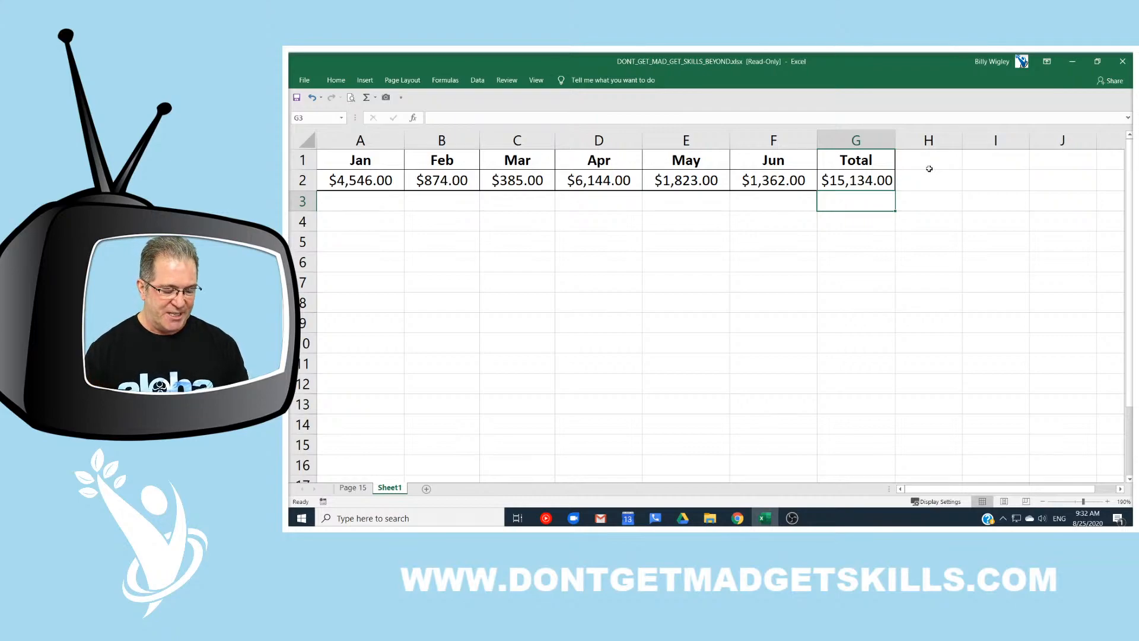
{"action": "key", "text": "ctrl+z"}
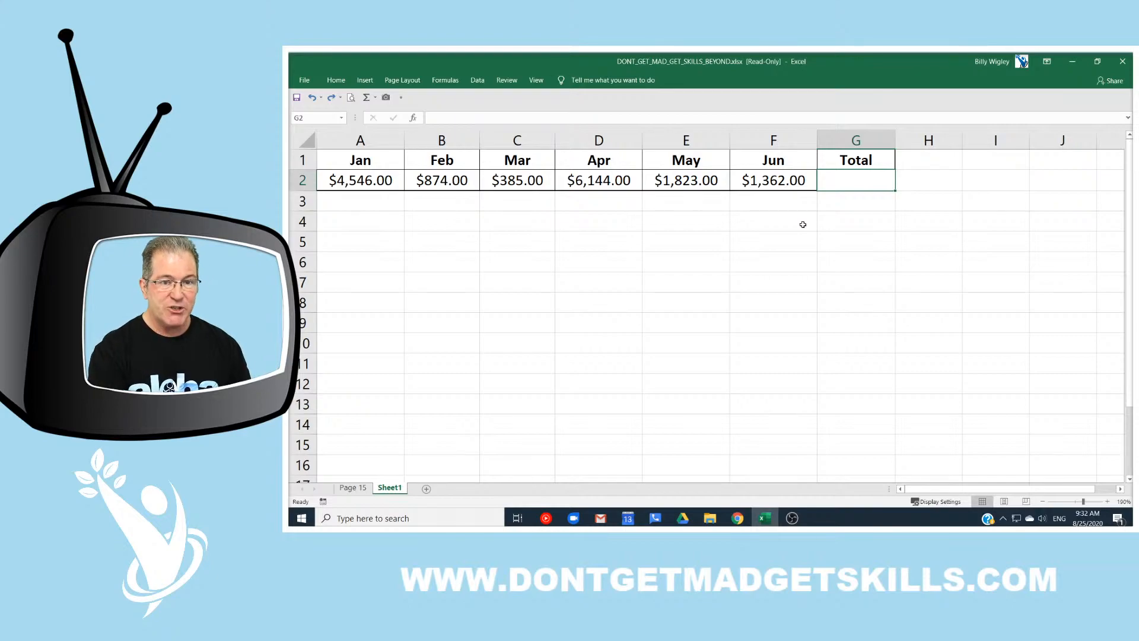
{"action": "key", "text": "ctrl+y"}
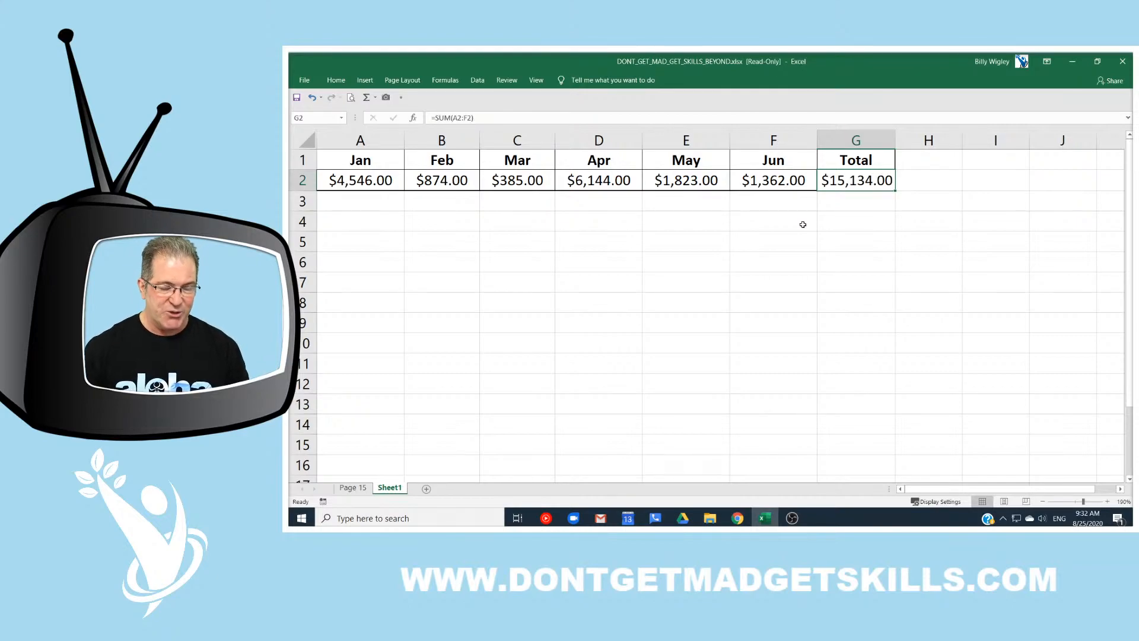
{"action": "key", "text": "ctrl+z"}
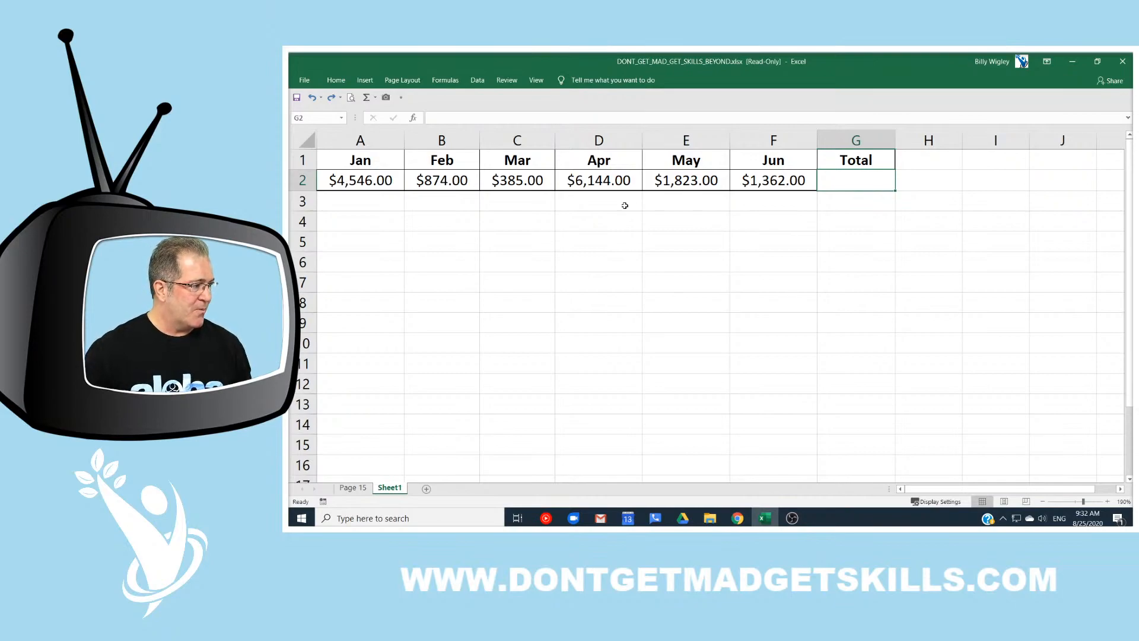
Step: Select the monthly amounts A2:F2, AutoSum them into G2 with an undo and redo, and inspect the resulting formula
{"action": "left_click_drag", "start_coordinate": [365, 179], "coordinate": [831, 186]}
{"action": "left_click_drag", "start_coordinate": [366, 181], "coordinate": [781, 182]}
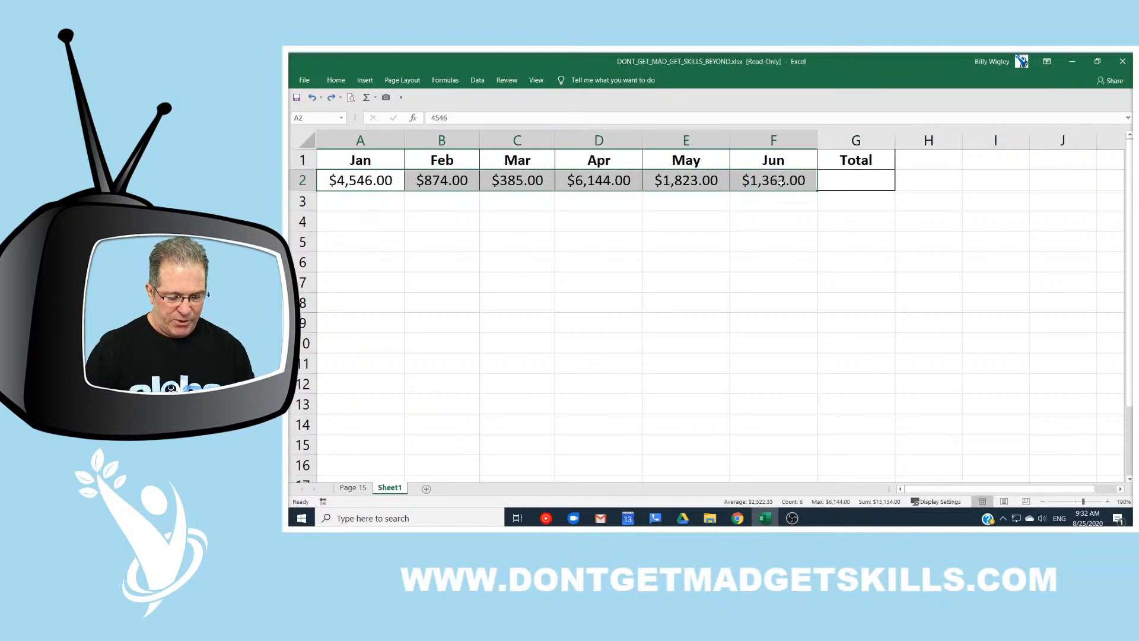
{"action": "key", "text": "alt+equal"}
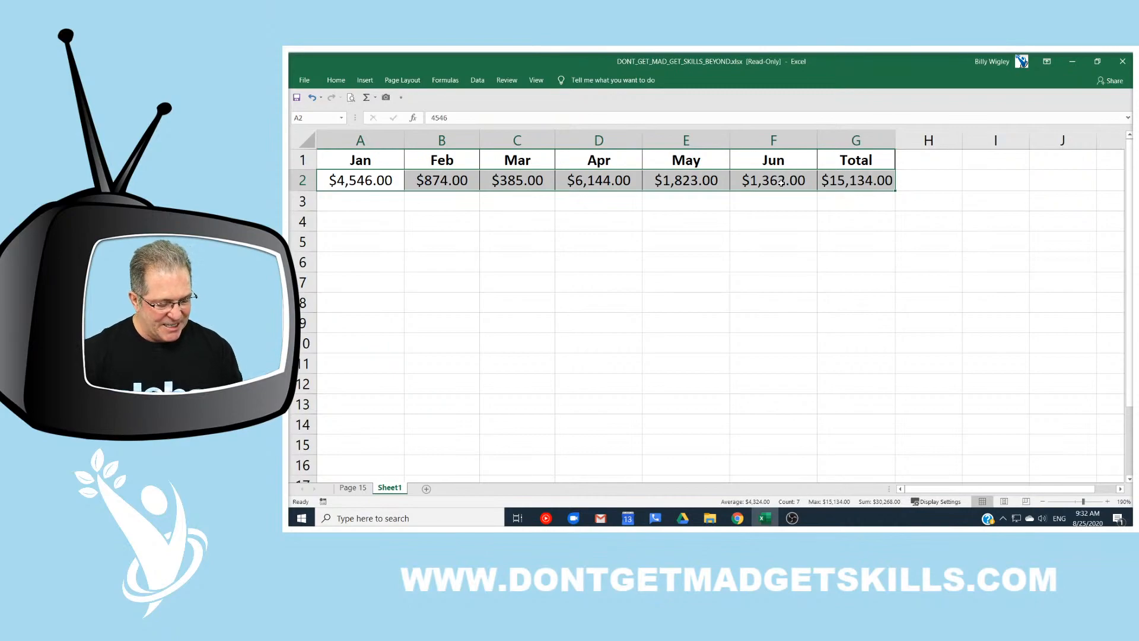
{"action": "key", "text": "ctrl+z"}
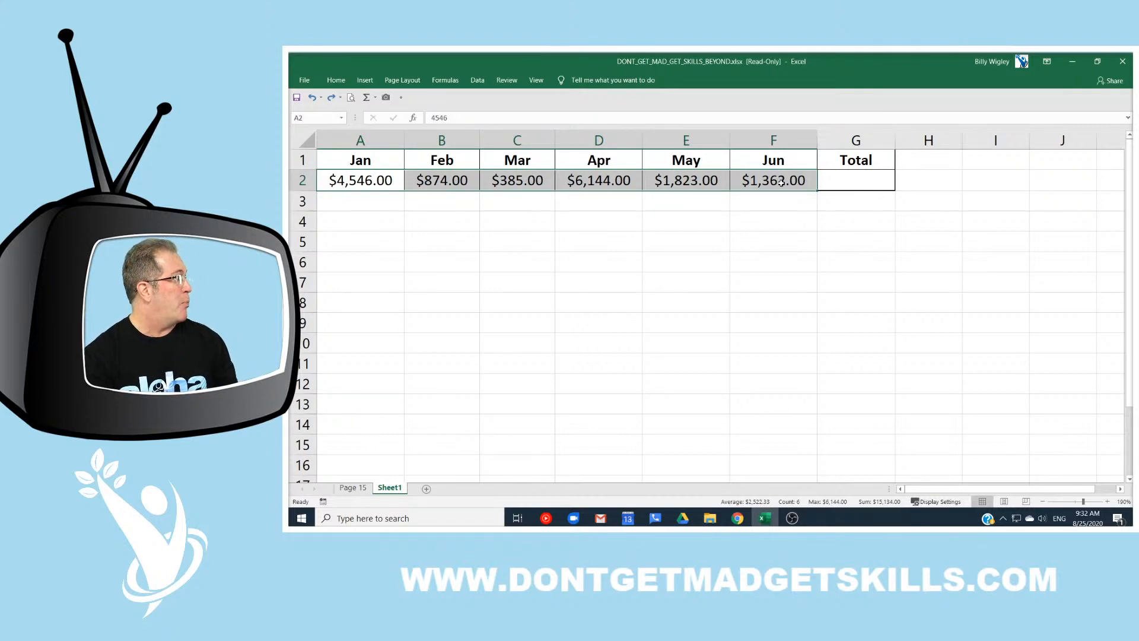
{"action": "key", "text": "ctrl+y"}
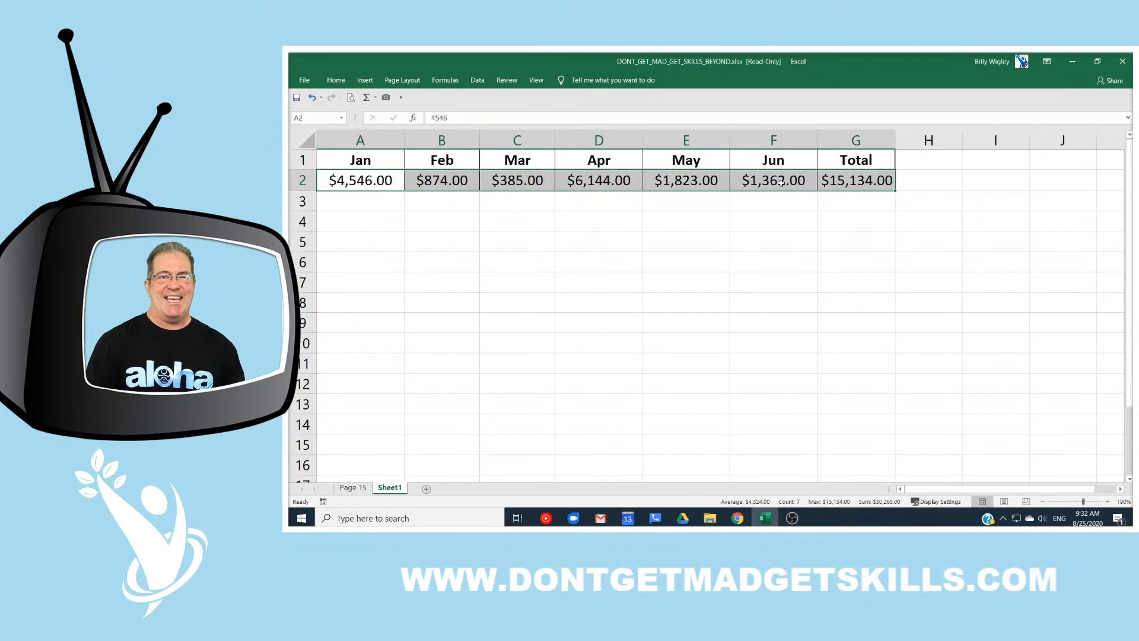
{"action": "double_click", "coordinate": [877, 180]}
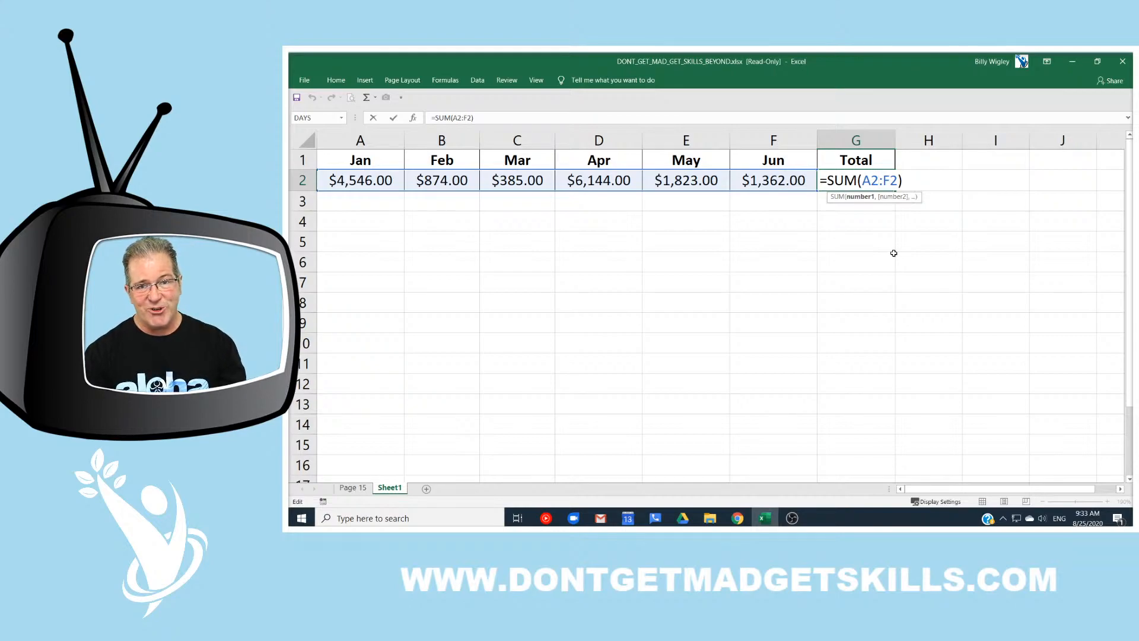
{"action": "key", "text": "Return"}
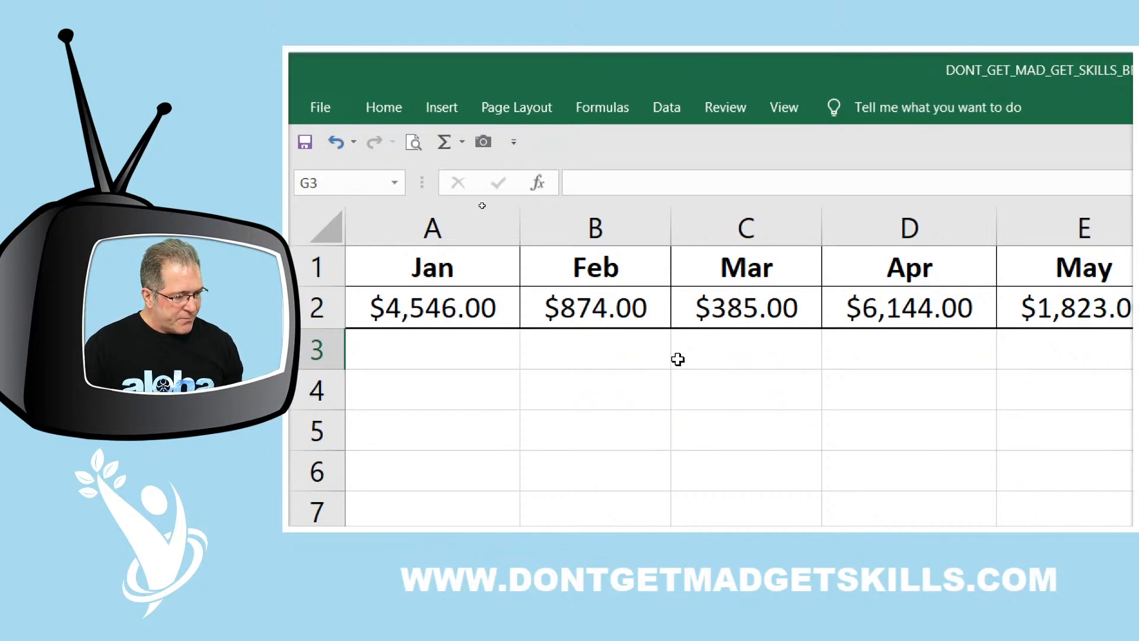
Step: Clear the Total cell G2 and re-enter =SUM(A2:F2) with AutoSum
{"action": "left_click", "coordinate": [849, 180]}
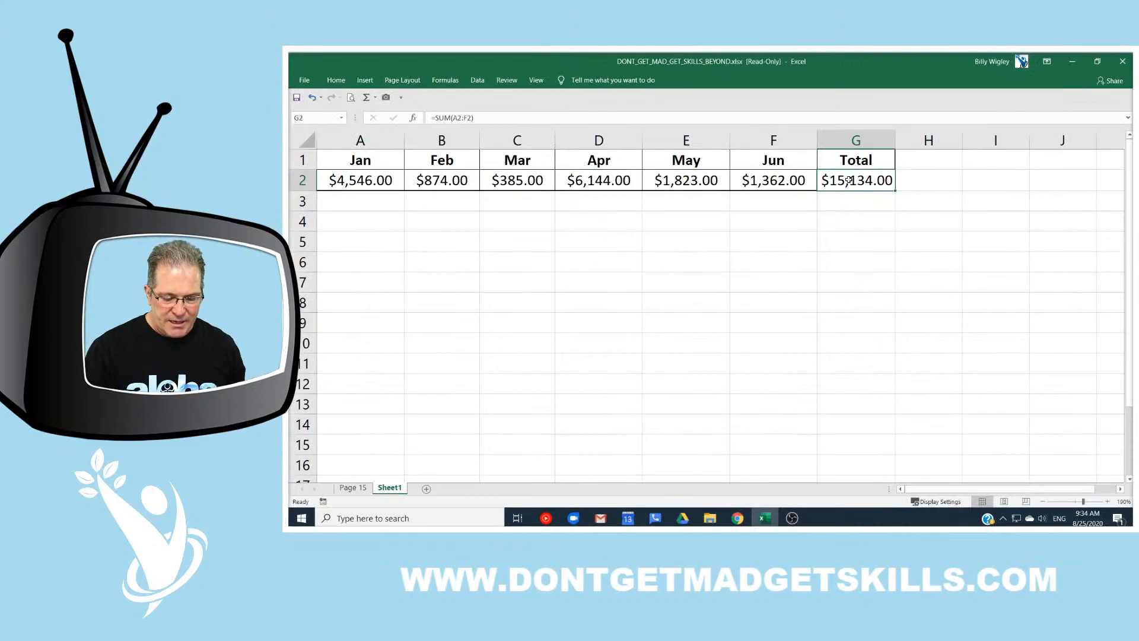
{"action": "key", "text": "Delete"}
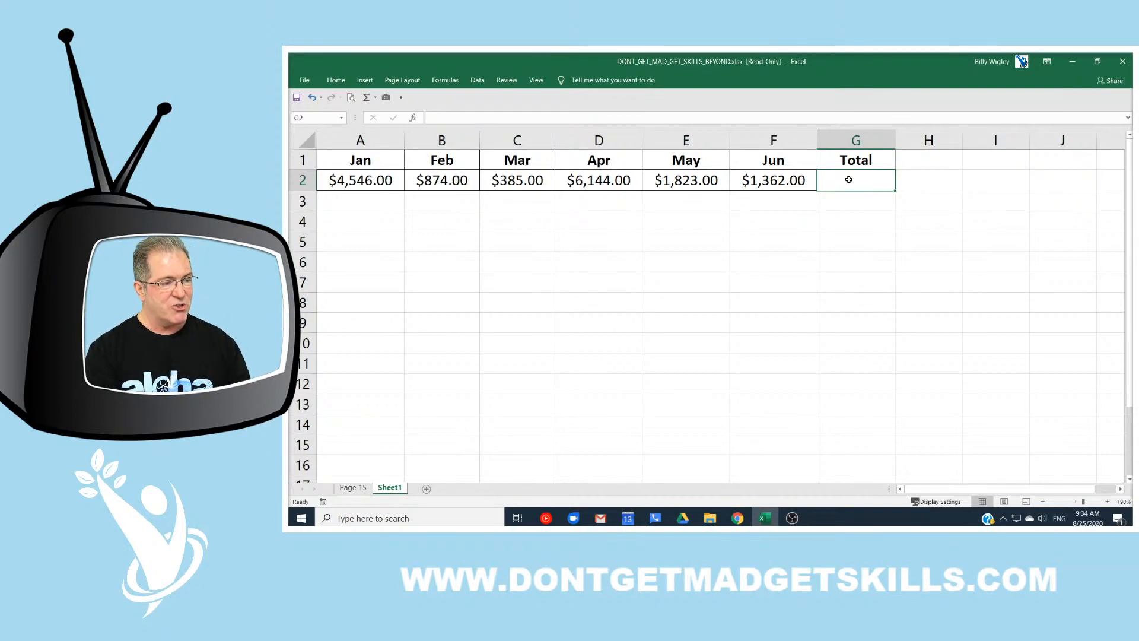
{"action": "key", "text": "alt+equal"}
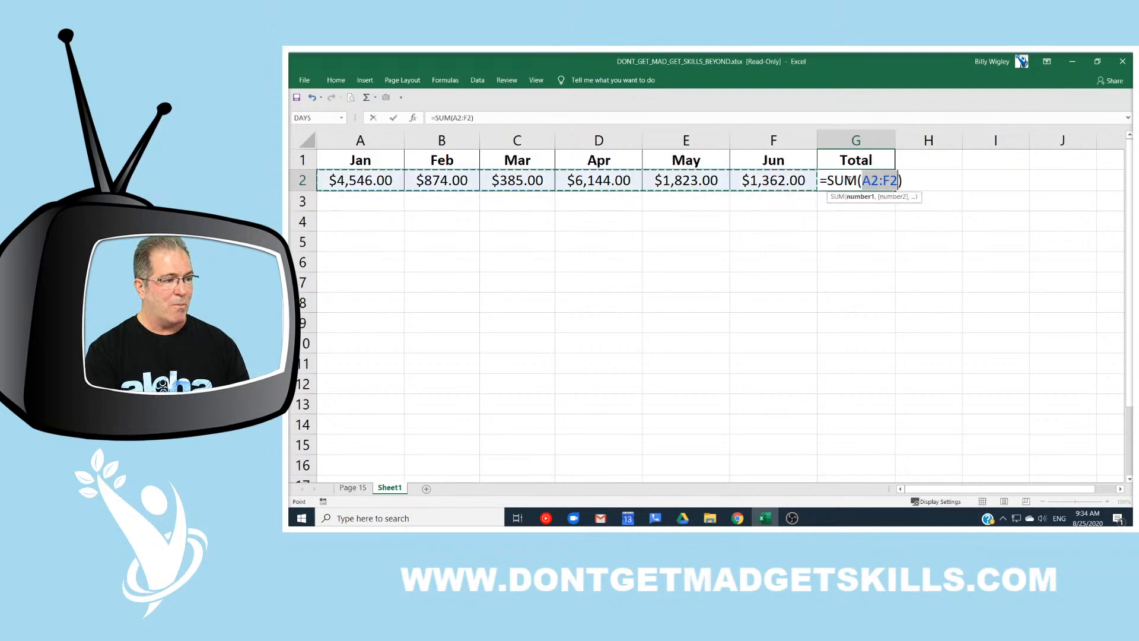
{"action": "key", "text": "Return"}
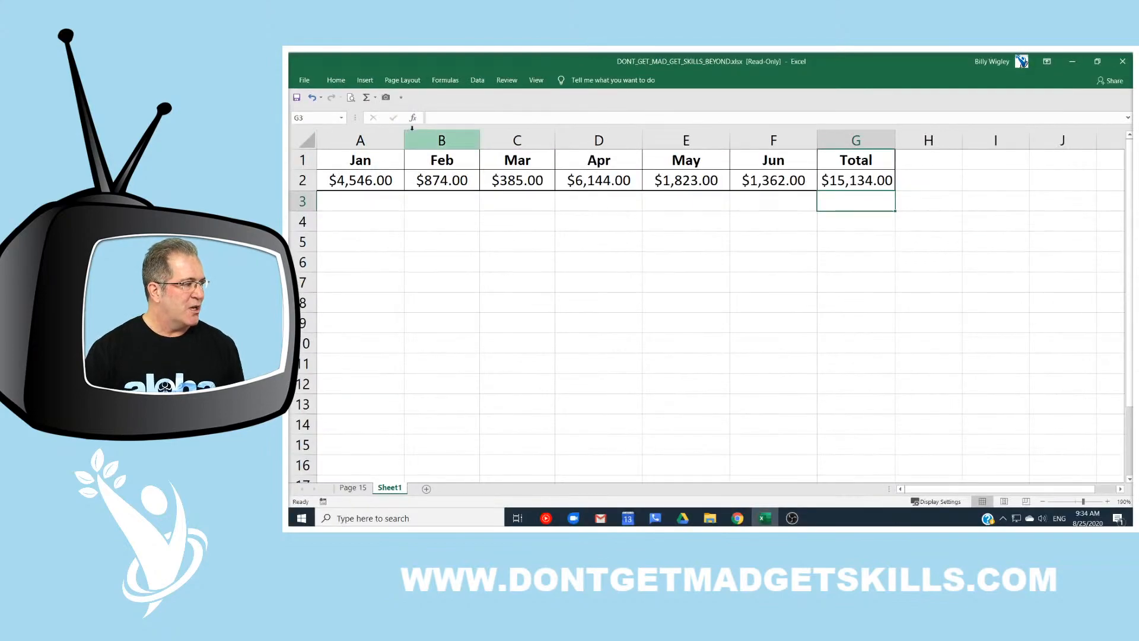
Step: Dismiss the function search started in G3 and clear the total in G2
{"action": "left_click", "coordinate": [413, 118]}
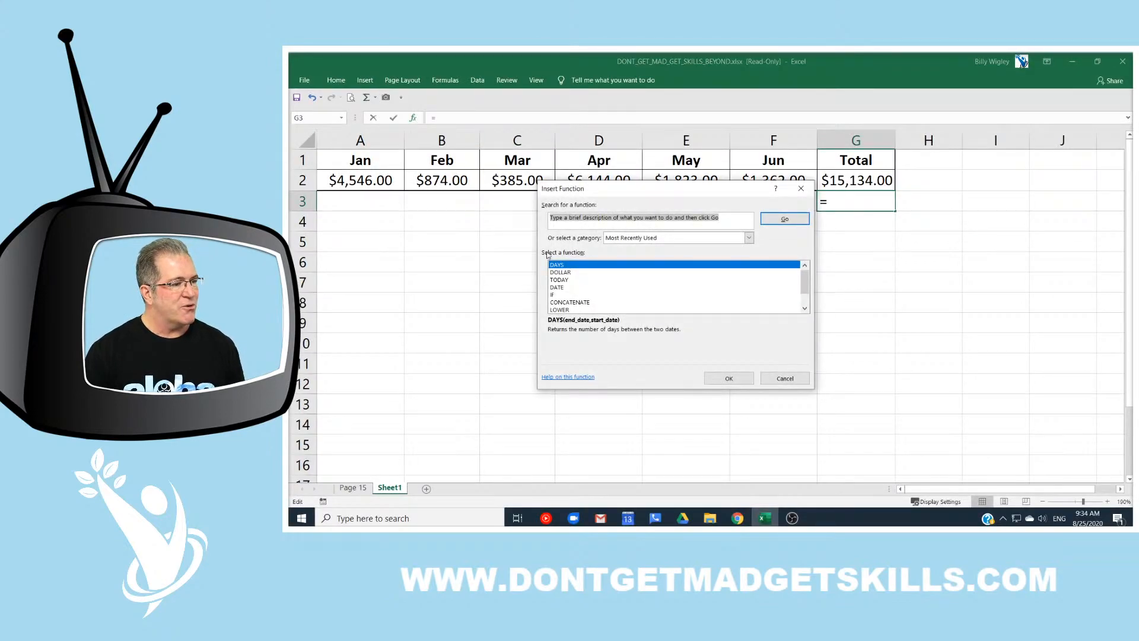
{"action": "key", "text": "Escape"}
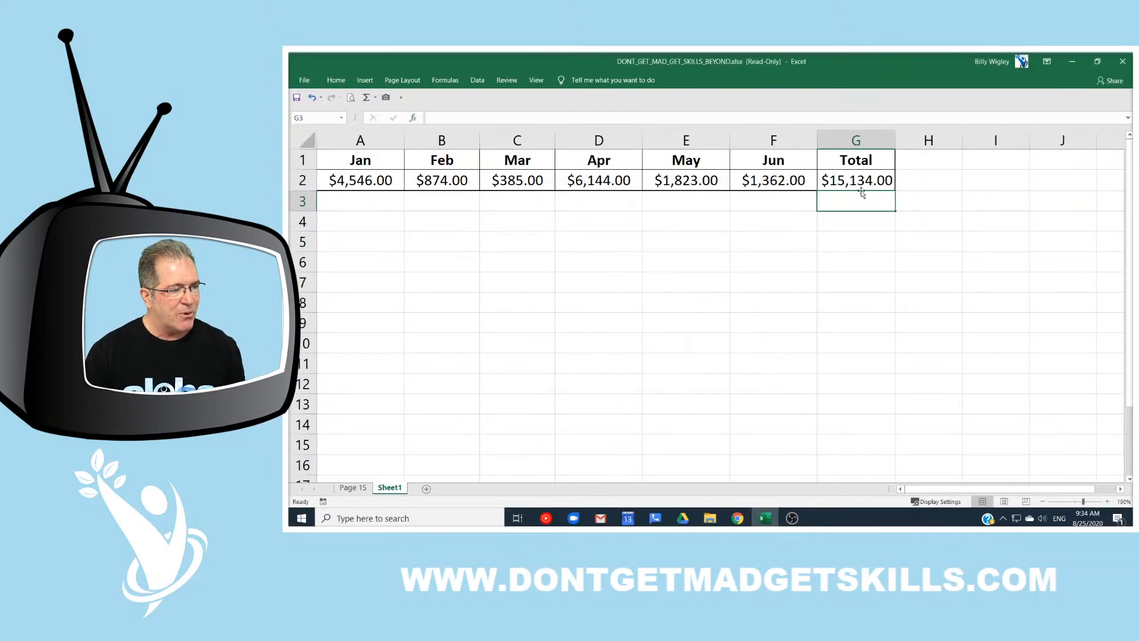
{"action": "left_click", "coordinate": [858, 177]}
{"action": "key", "text": "Delete"}
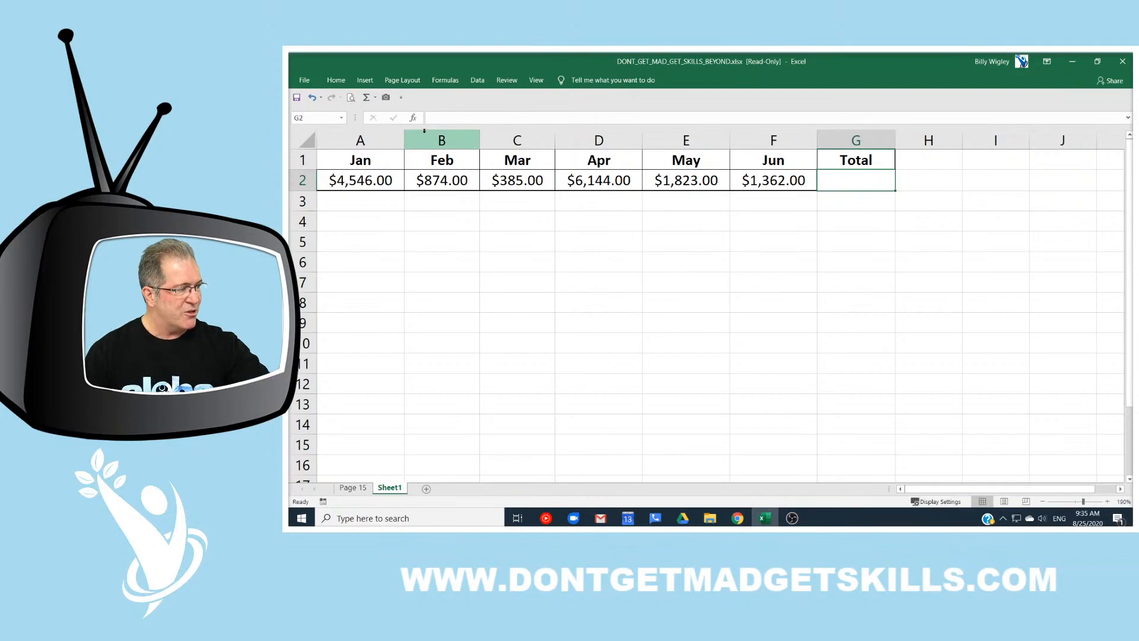
Step: Start Insert Function for G2, search for "add" and select the SUM function
{"action": "left_click", "coordinate": [415, 117]}
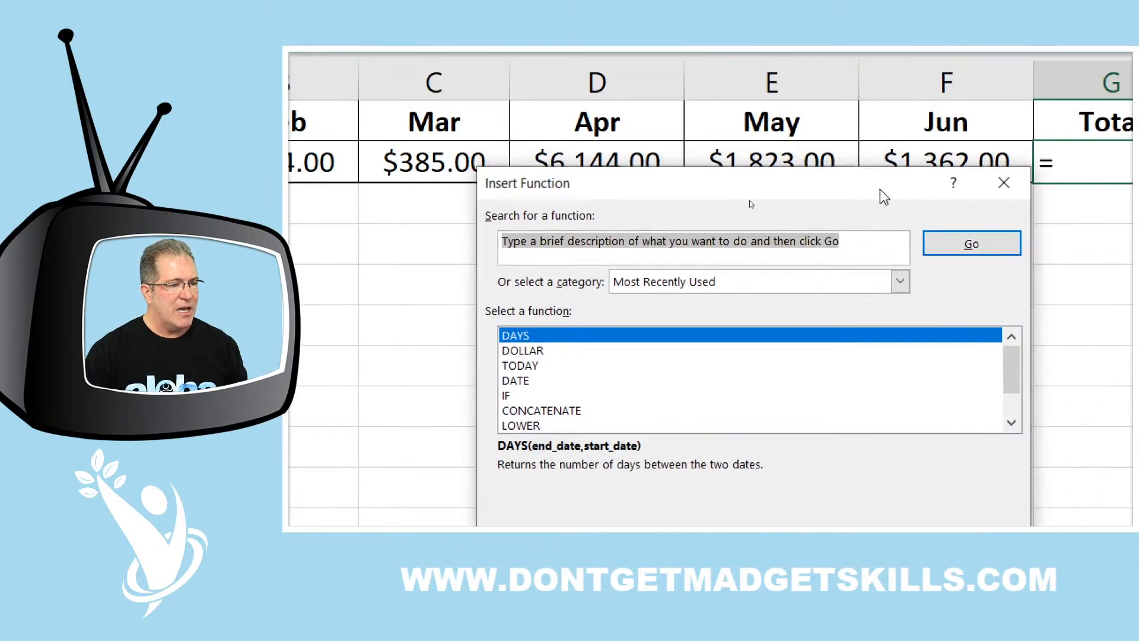
{"action": "left_click_drag", "start_coordinate": [880, 190], "coordinate": [919, 217]}
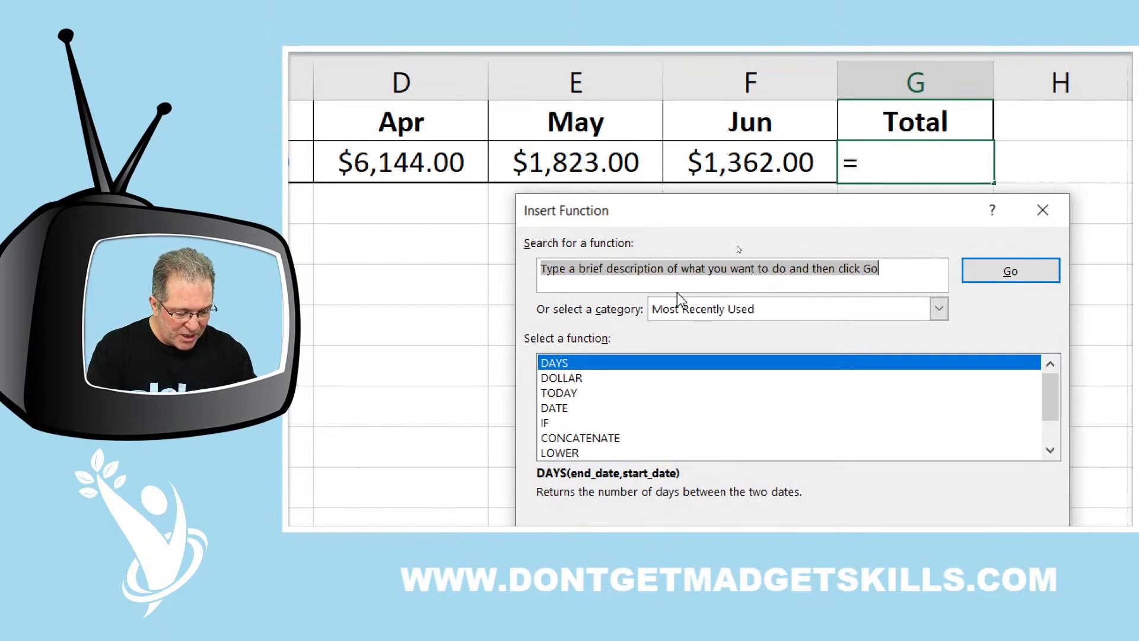
{"action": "type", "text": "add"}
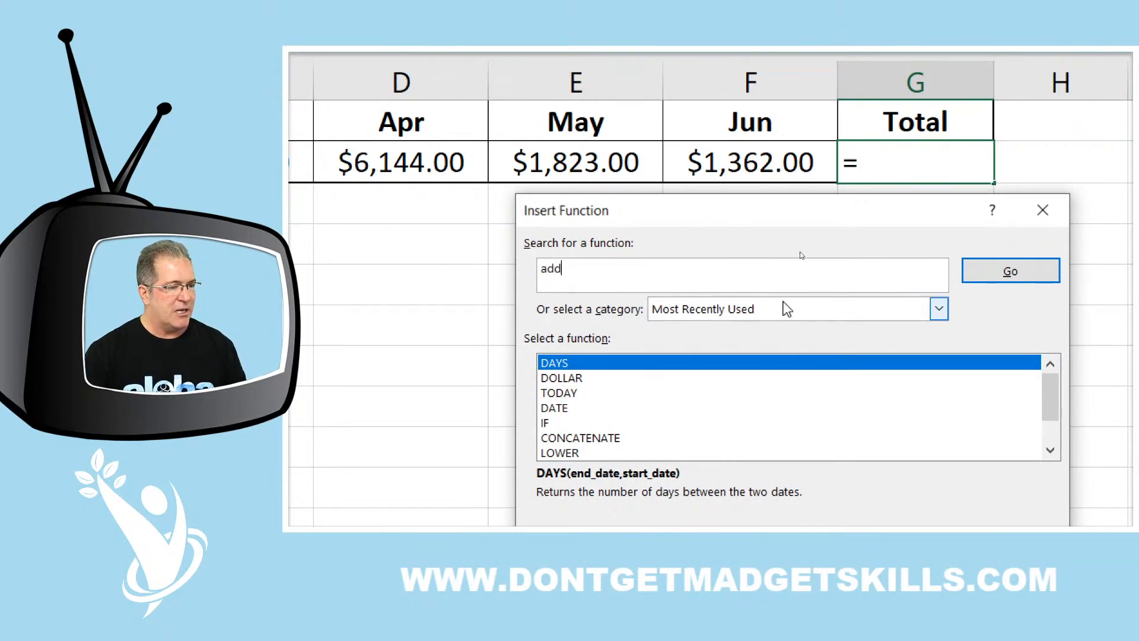
{"action": "left_click", "coordinate": [997, 274]}
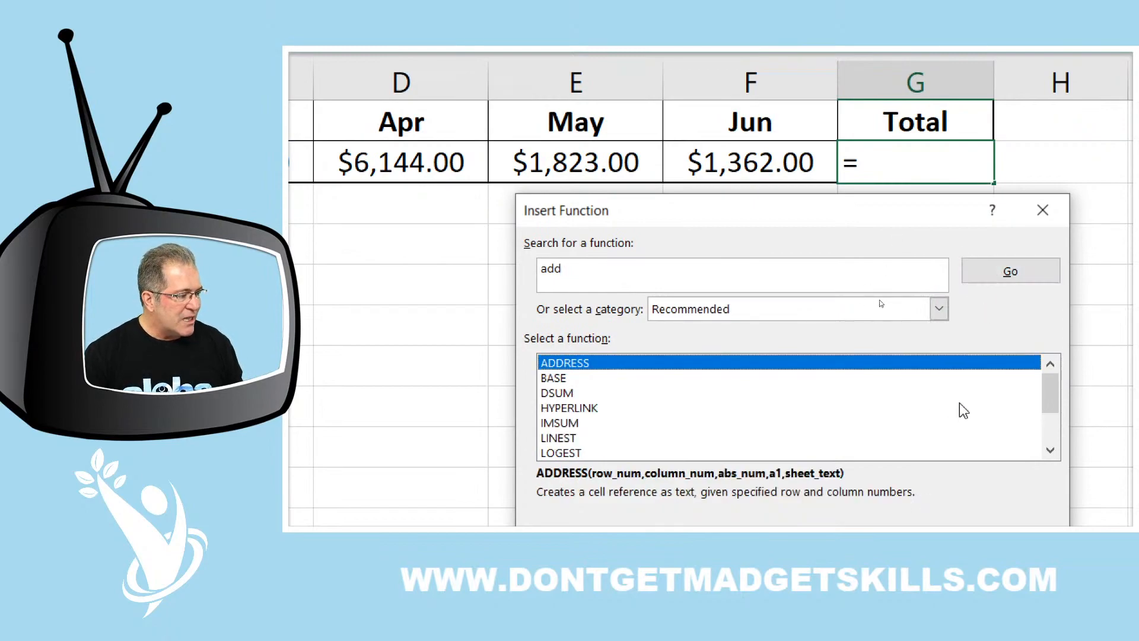
{"action": "left_click_drag", "start_coordinate": [1051, 386], "coordinate": [1030, 435]}
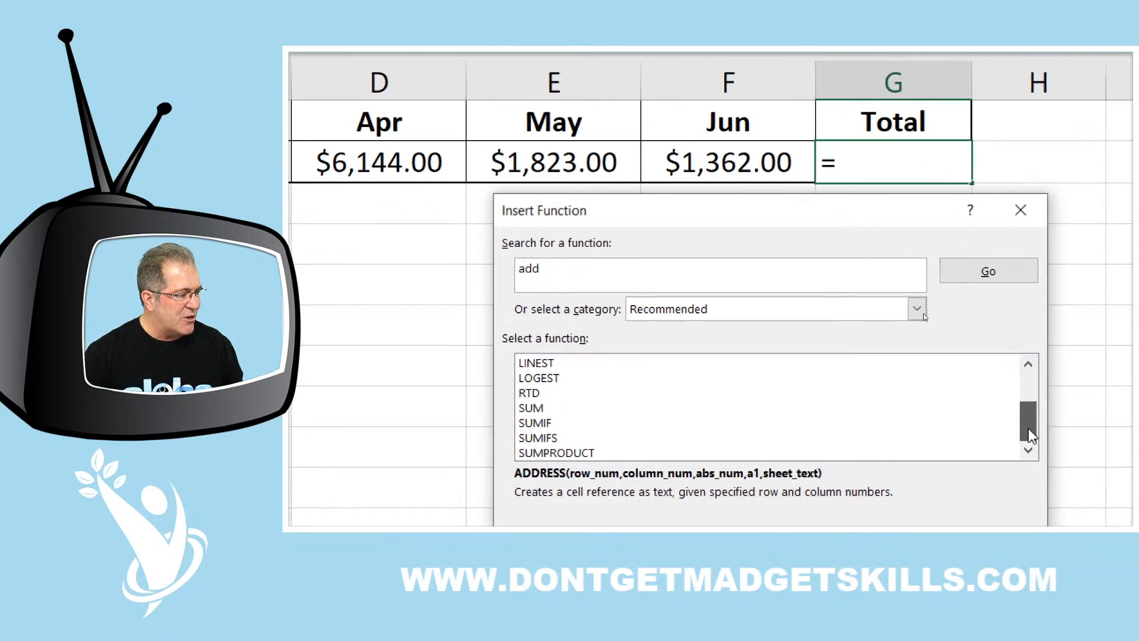
{"action": "left_click", "coordinate": [565, 408]}
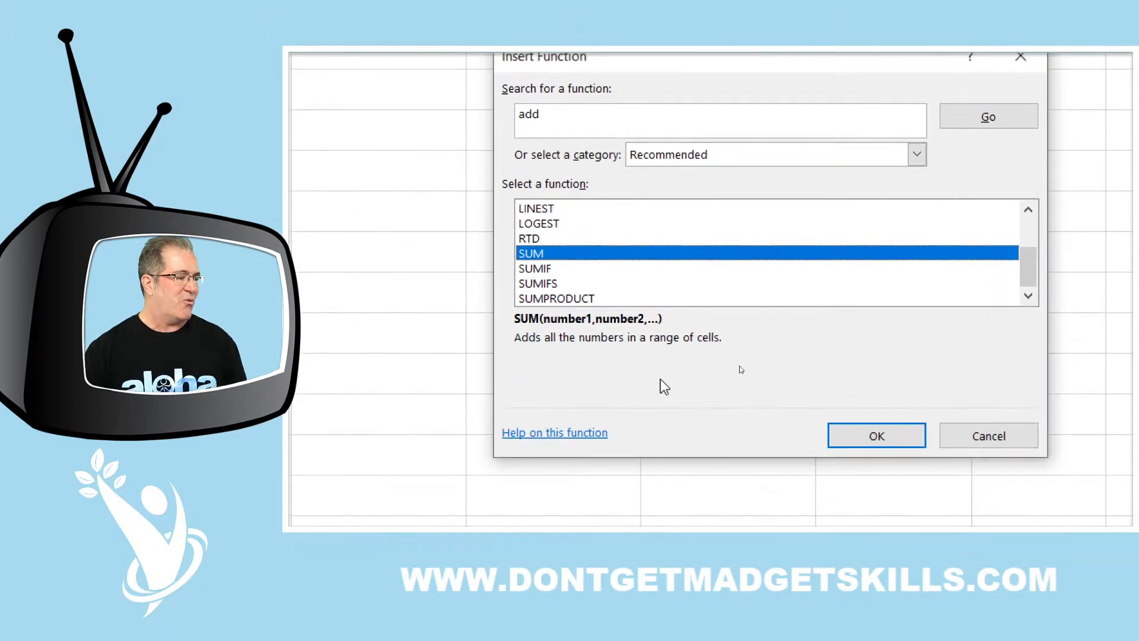
Step: View the online help article for the SUM function and close its page
{"action": "left_click", "coordinate": [601, 442]}
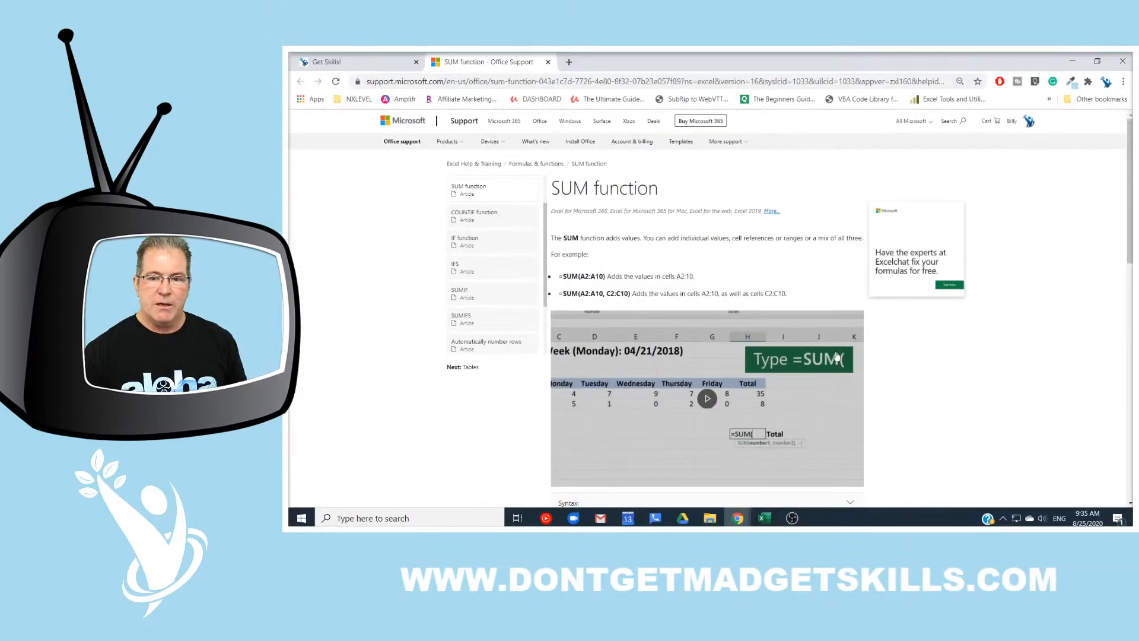
{"action": "left_click", "coordinate": [548, 62]}
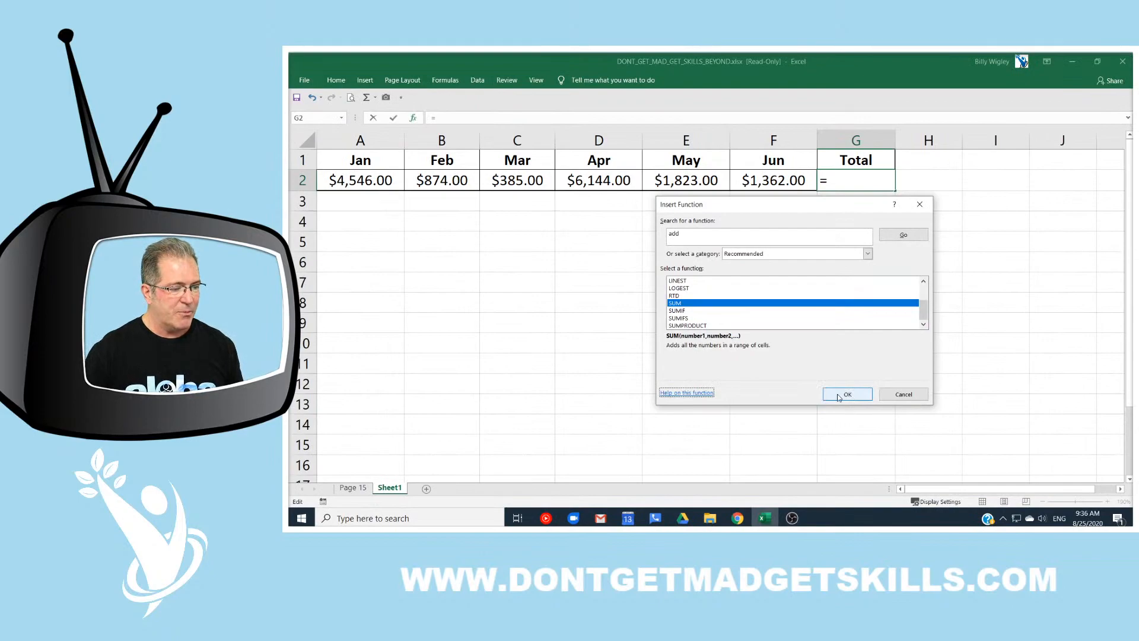
Step: Insert the SUM function into G2 with A2:F2 as its Number1 argument
{"action": "left_click", "coordinate": [846, 395]}
{"action": "left_click_drag", "start_coordinate": [854, 216], "coordinate": [902, 217]}
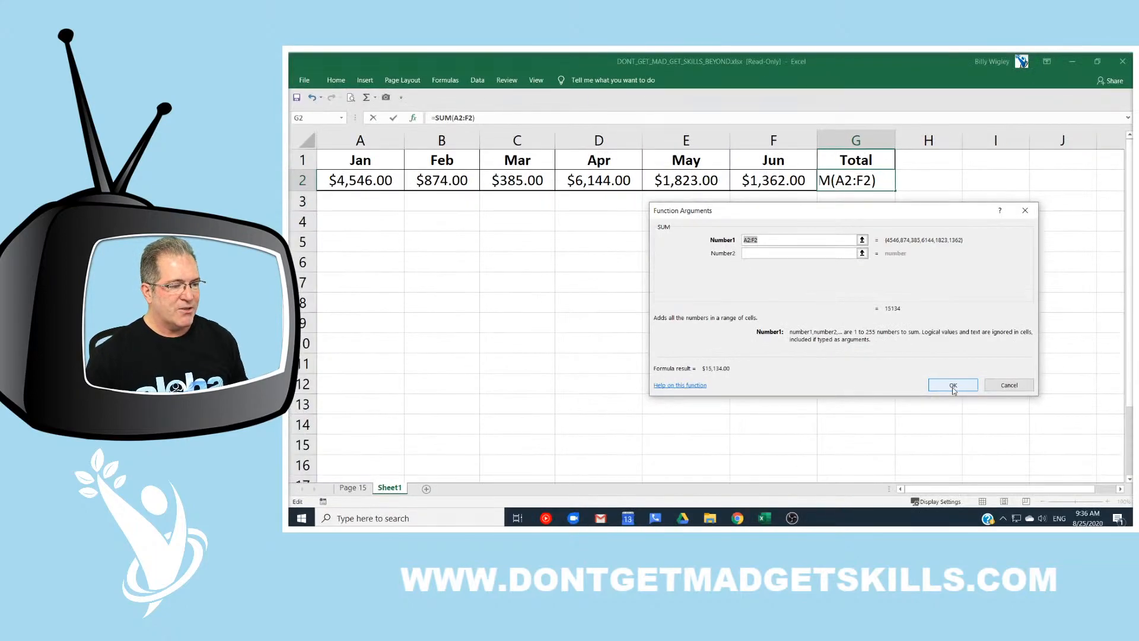
{"action": "left_click", "coordinate": [953, 386]}
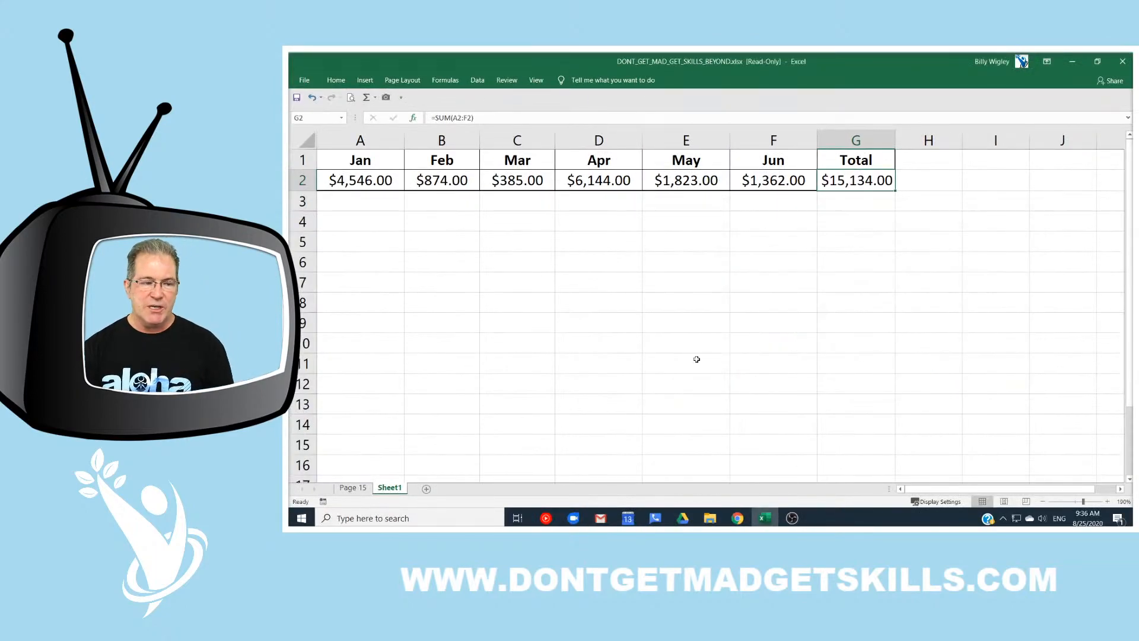
Step: Open the Page 15 worksheet and select cell D3 beside the first name record
{"action": "left_click", "coordinate": [359, 488]}
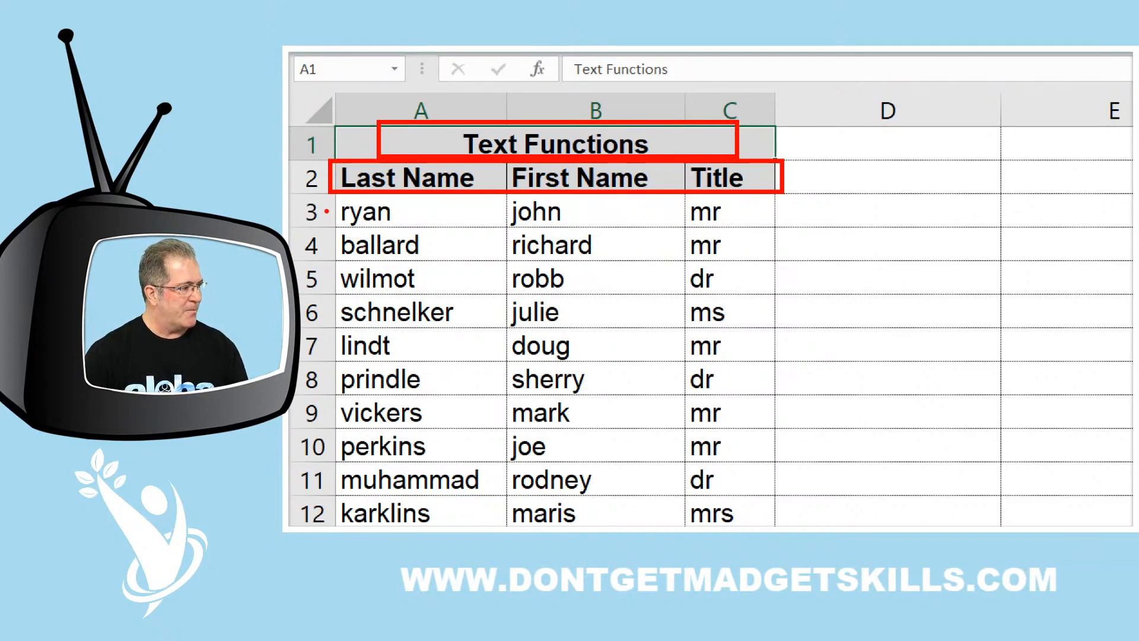
{"action": "mouse_move", "coordinate": [326, 197]}
{"action": "left_mouse_down"}
{"action": "mouse_move", "coordinate": [315, 208]}
{"action": "mouse_move", "coordinate": [419, 205]}
{"action": "mouse_move", "coordinate": [313, 254]}
{"action": "left_mouse_up"}
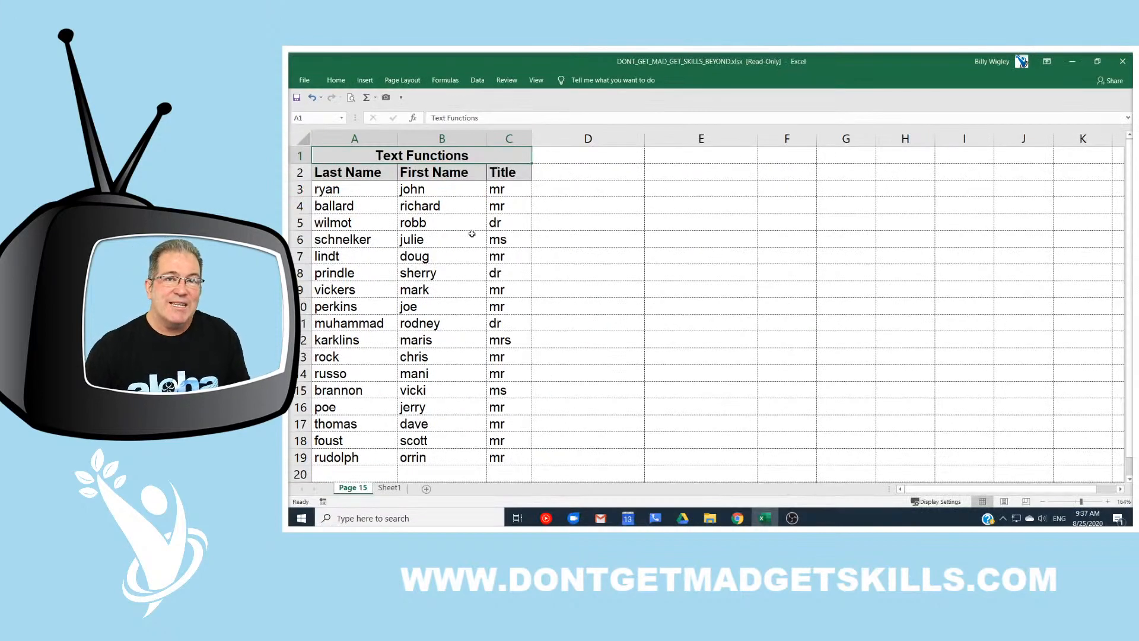
{"action": "left_click", "coordinate": [563, 190]}
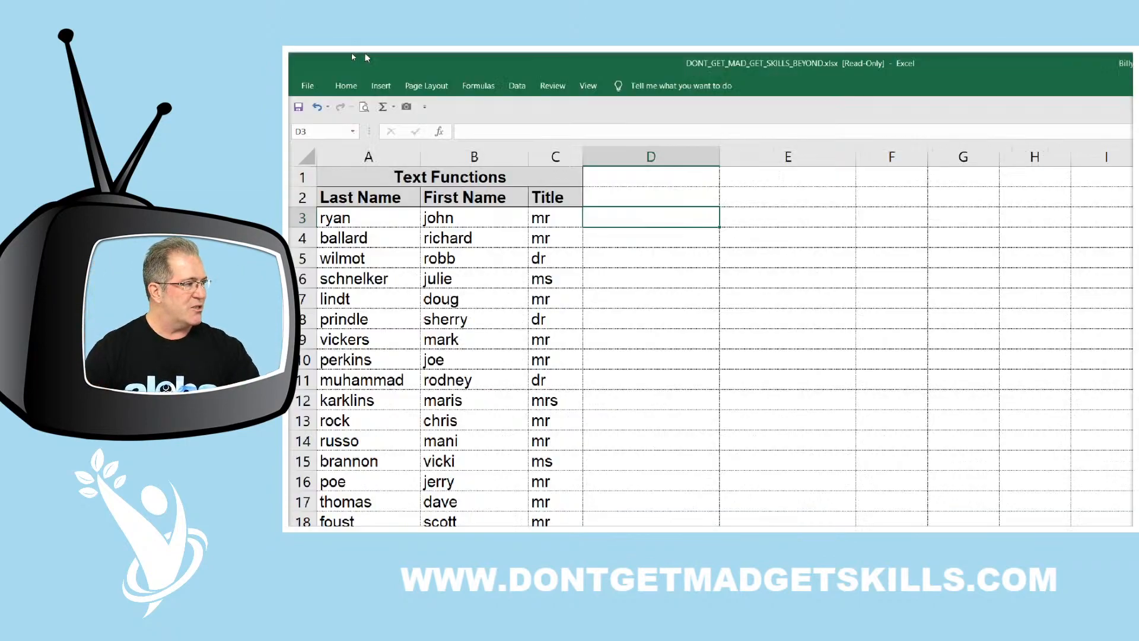
Step: Browse the Text function list, read the description of the PROPER function and close the list
{"action": "left_click", "coordinate": [485, 90]}
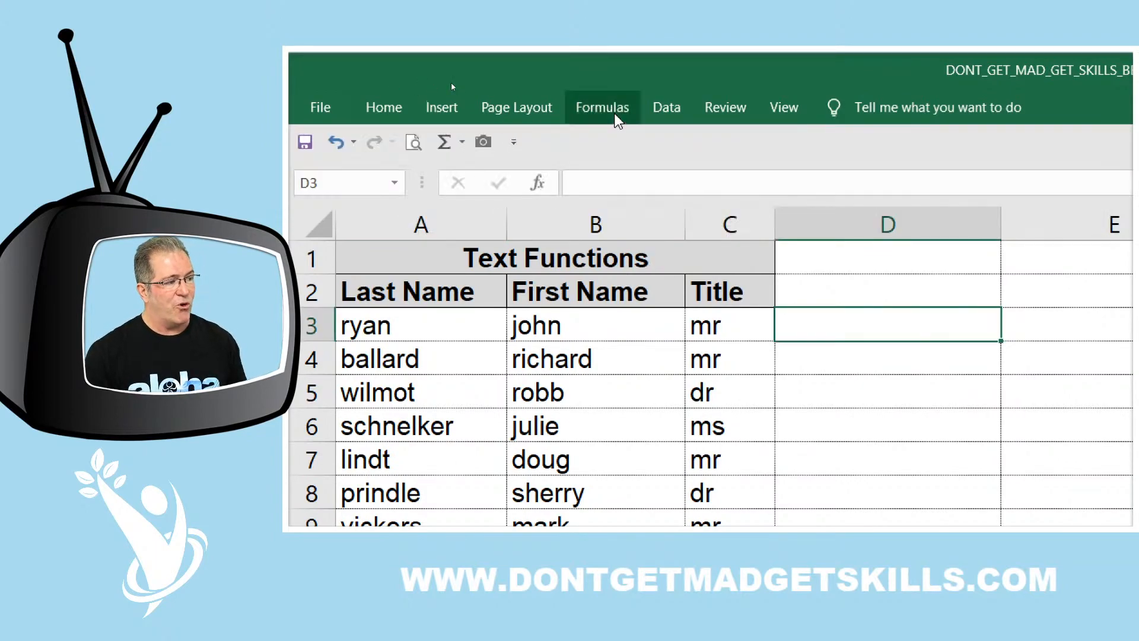
{"action": "left_click", "coordinate": [615, 116]}
{"action": "left_click", "coordinate": [603, 195]}
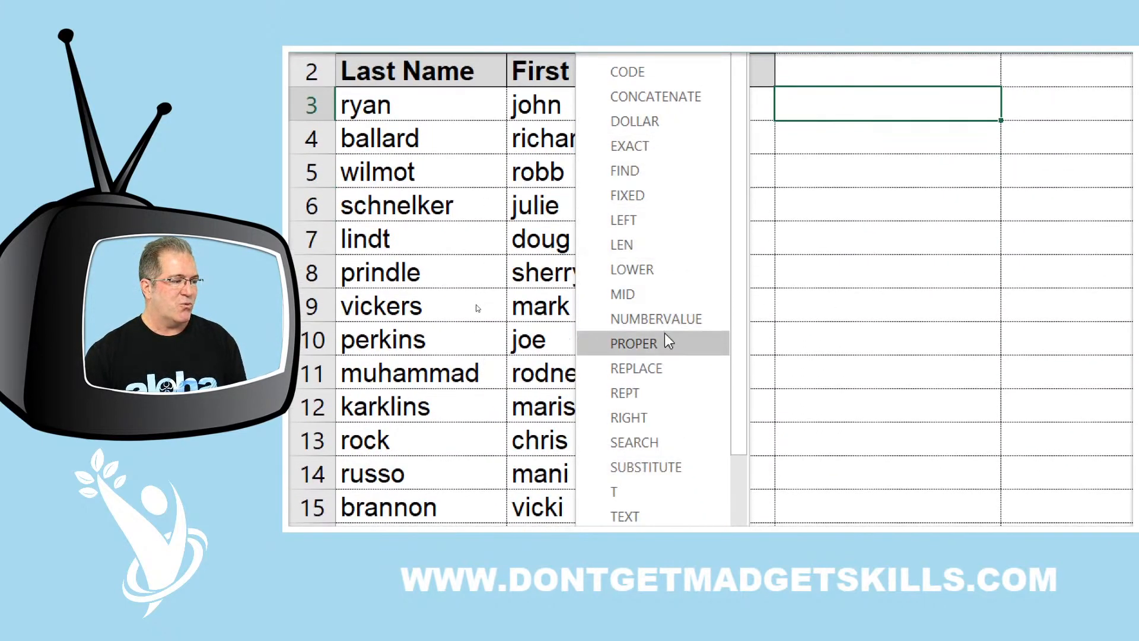
{"action": "mouse_move", "coordinate": [666, 346]}
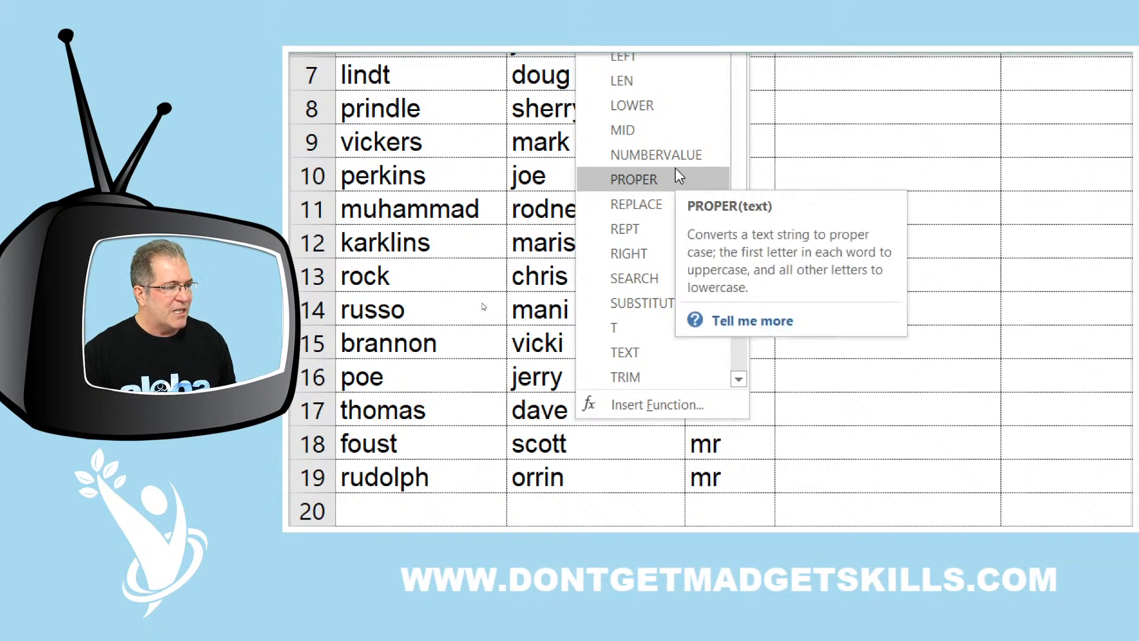
{"action": "left_click", "coordinate": [675, 172]}
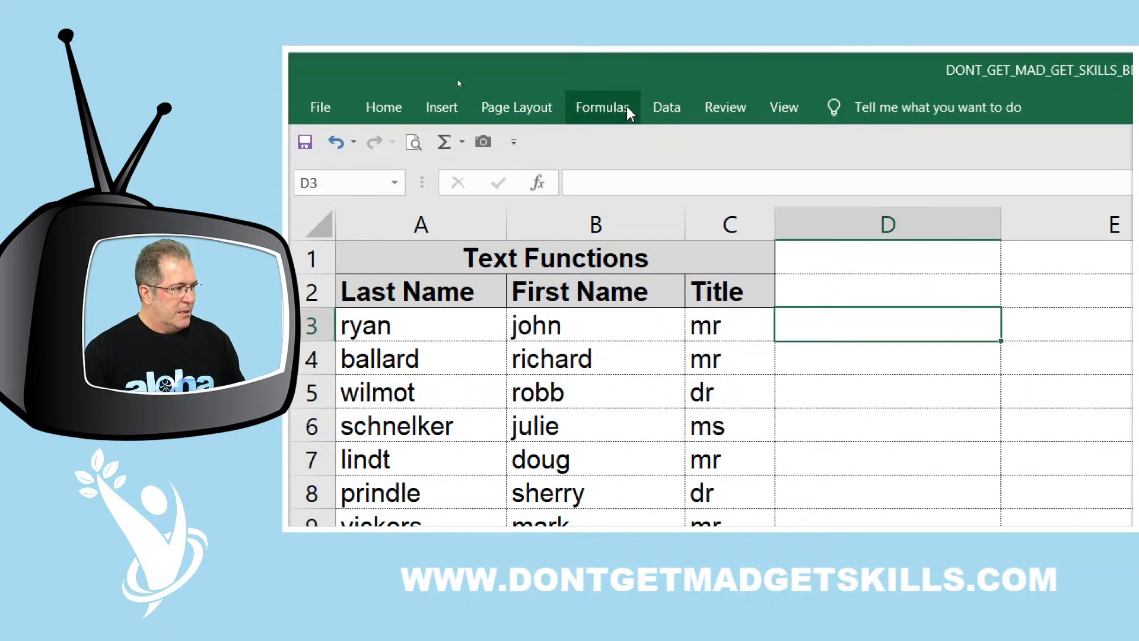
{"action": "left_click", "coordinate": [626, 106]}
{"action": "left_click", "coordinate": [595, 195]}
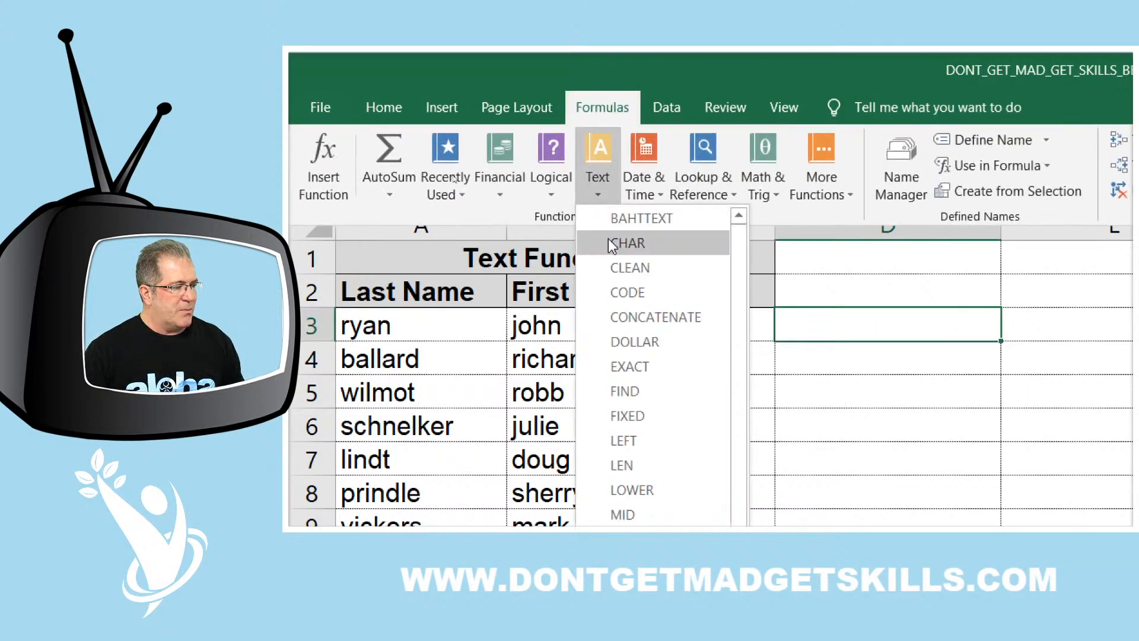
{"action": "left_click", "coordinate": [651, 273]}
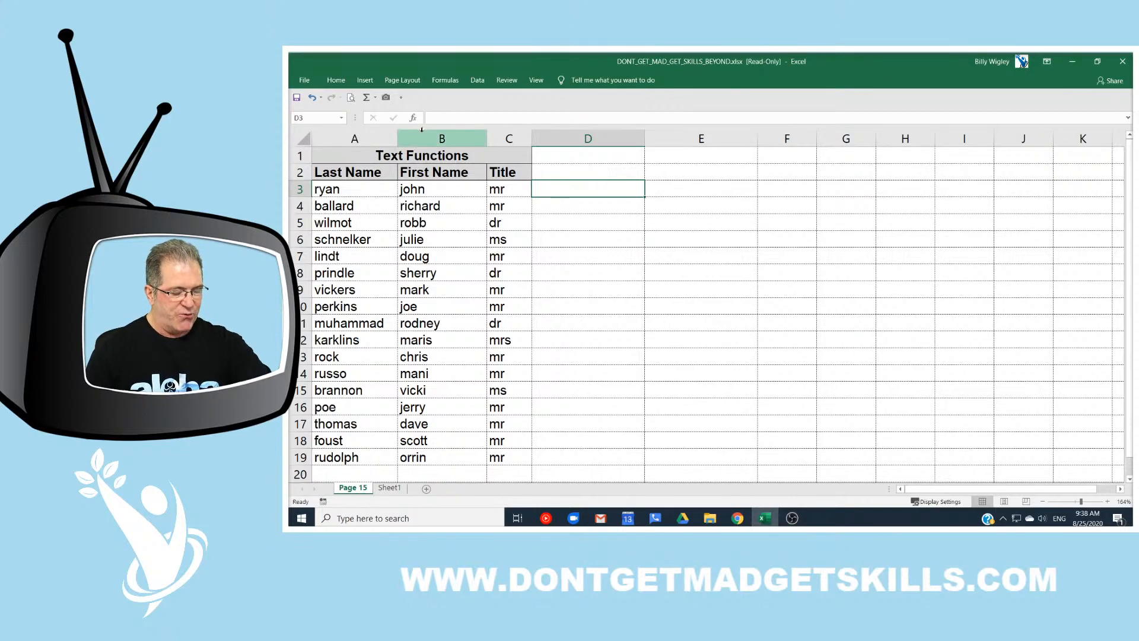
{"action": "left_click", "coordinate": [413, 119]}
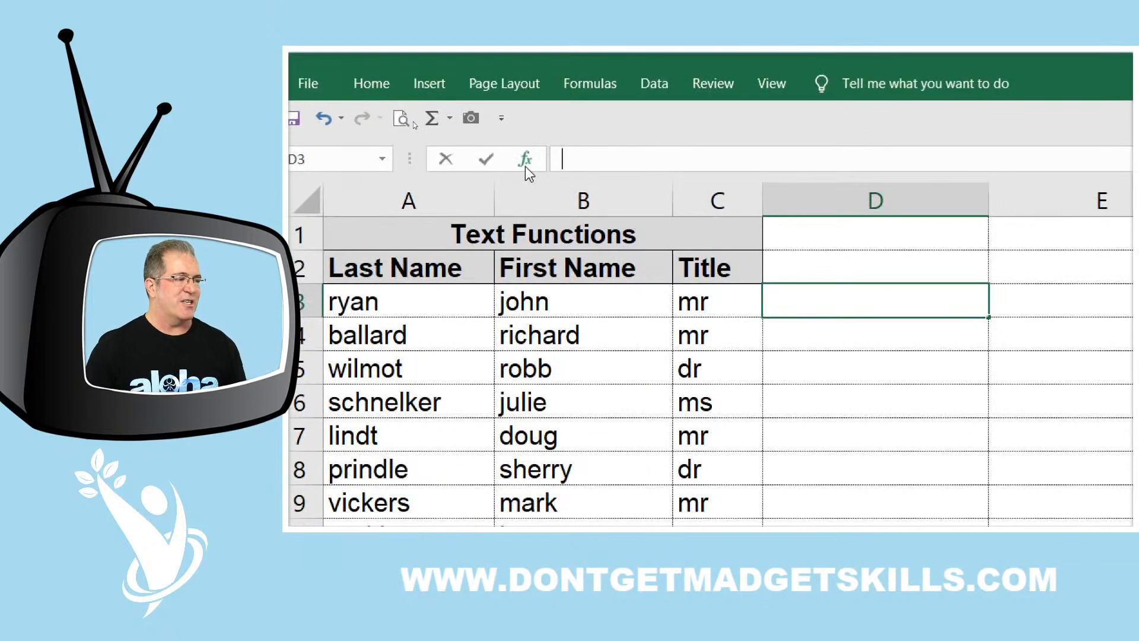
{"action": "left_click", "coordinate": [525, 166]}
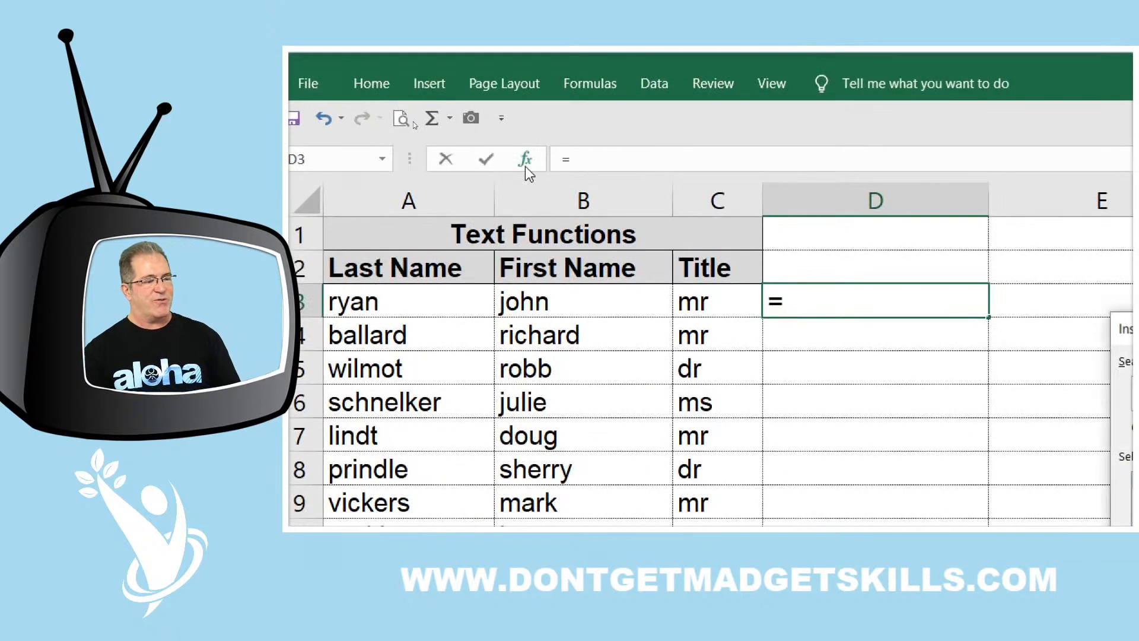
{"action": "key", "text": "Escape"}
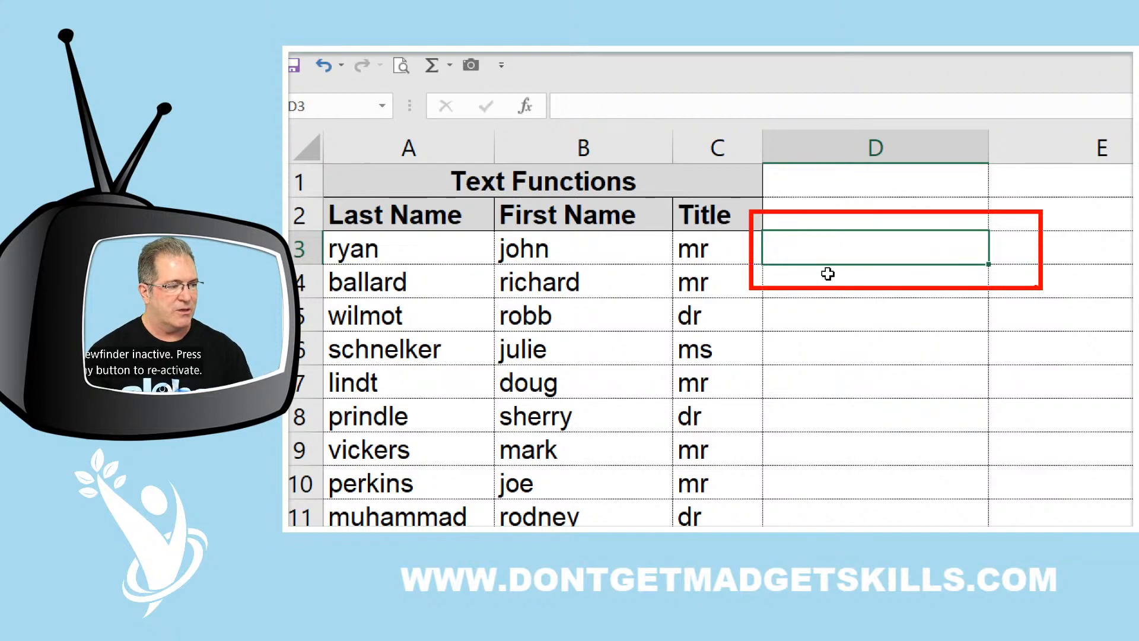
Step: Start Insert Function for D3, search for "capitalize text" and choose the PROPER function
{"action": "left_click", "coordinate": [525, 107]}
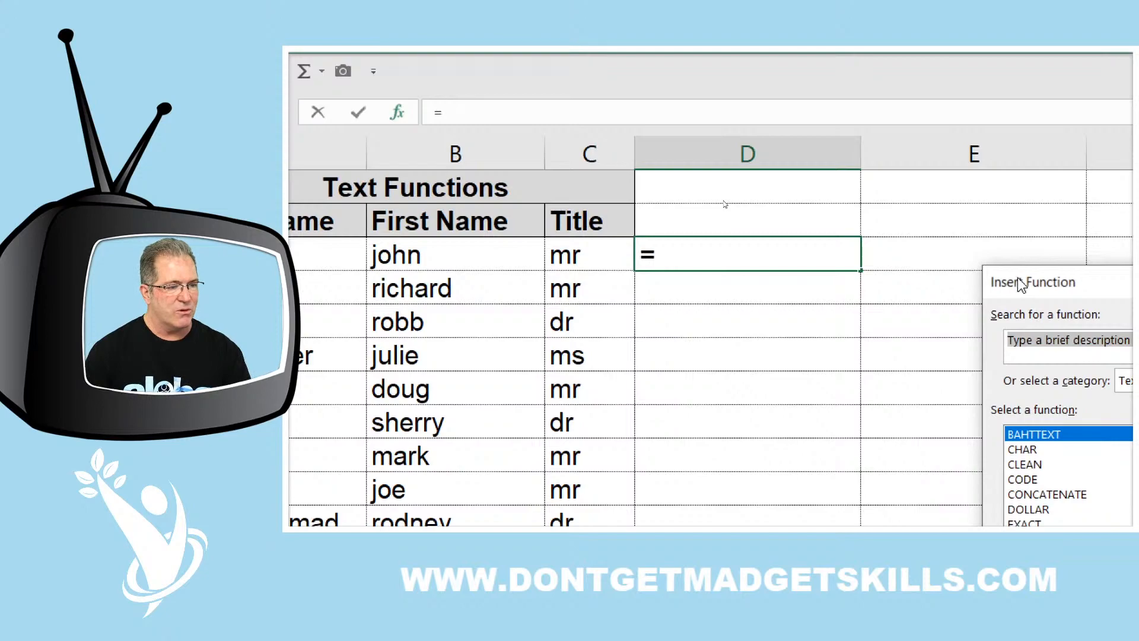
{"action": "left_click_drag", "start_coordinate": [1017, 279], "coordinate": [597, 302]}
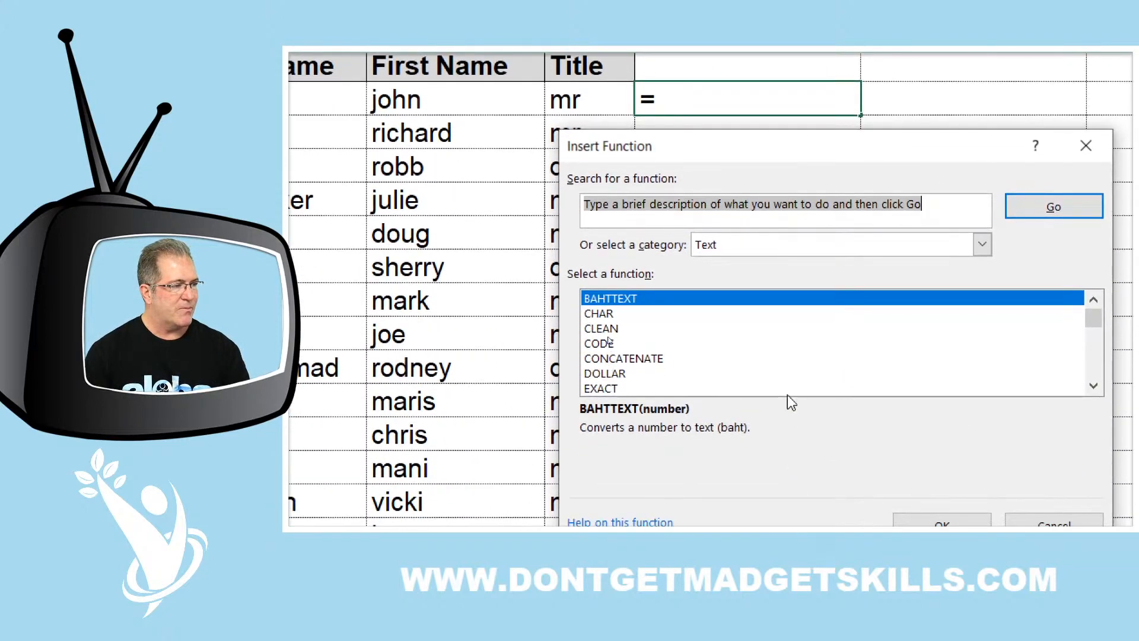
{"action": "type", "text": "cap"}
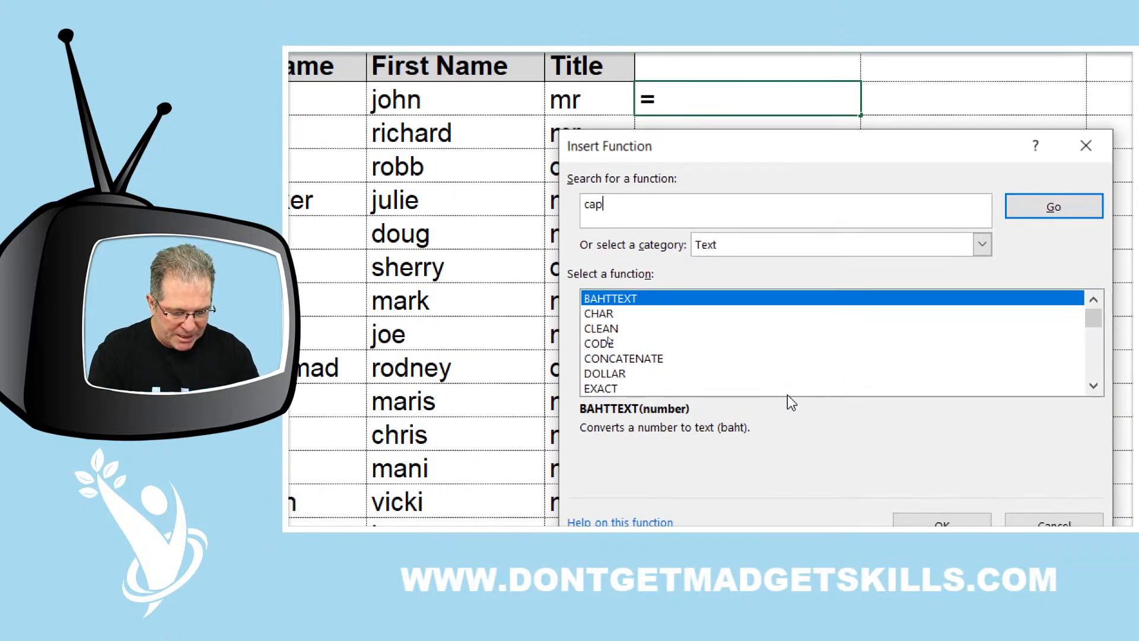
{"action": "type", "text": "italize te"}
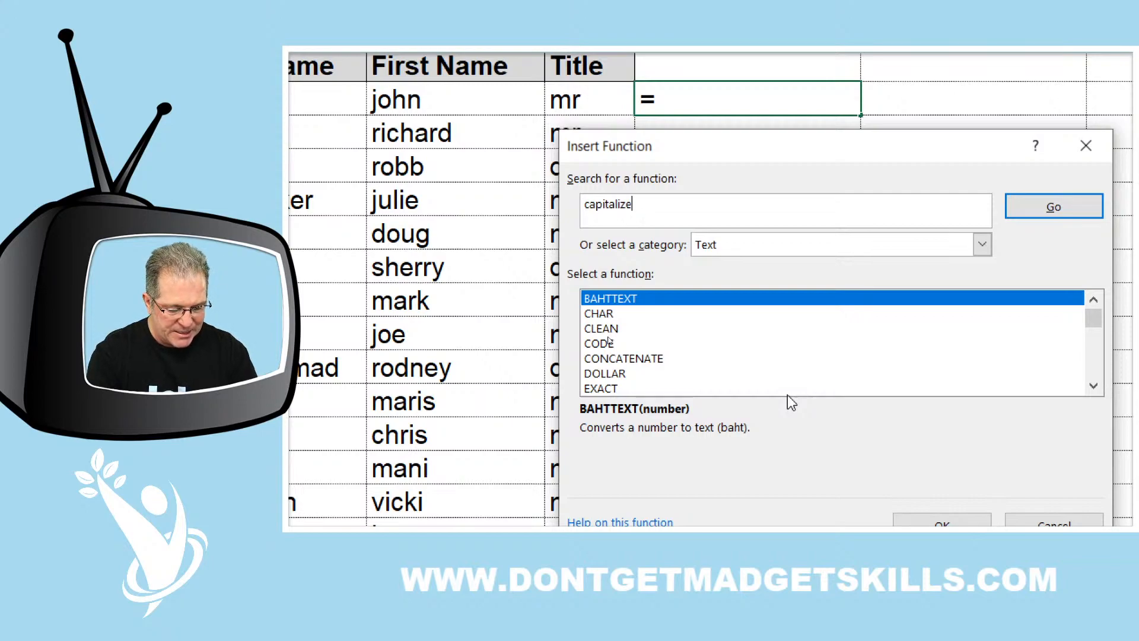
{"action": "type", "text": "xt"}
{"action": "key", "text": "Return"}
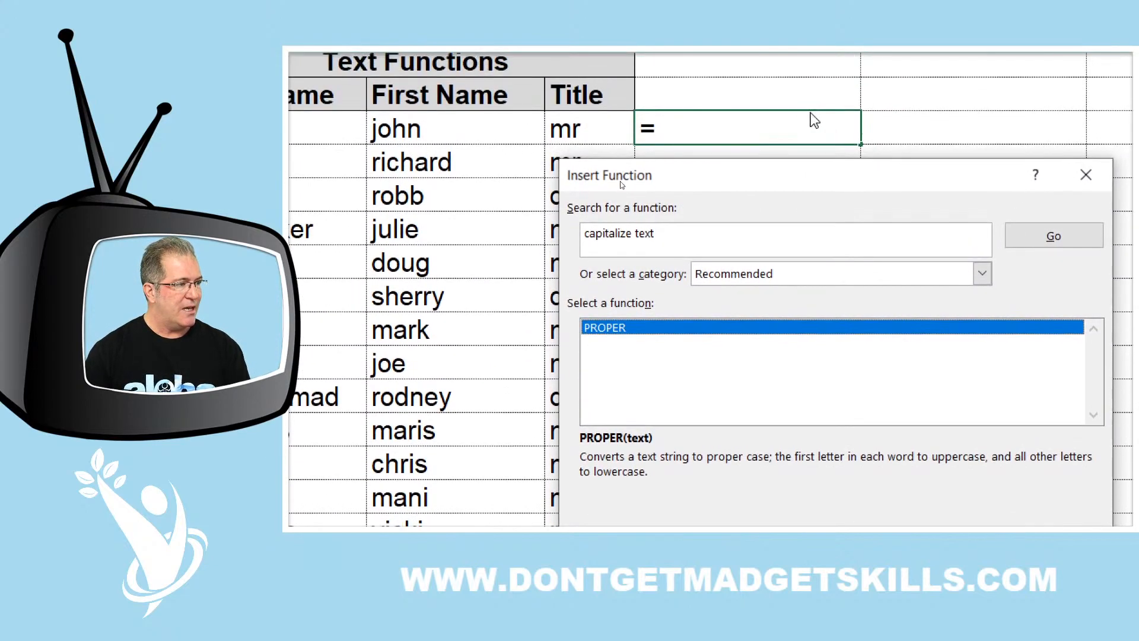
{"action": "left_click", "coordinate": [974, 469]}
Step: Insert PROPER into D3 with A3 as its Text argument and fill the formula across to F3
{"action": "left_click_drag", "start_coordinate": [800, 166], "coordinate": [669, 140]}
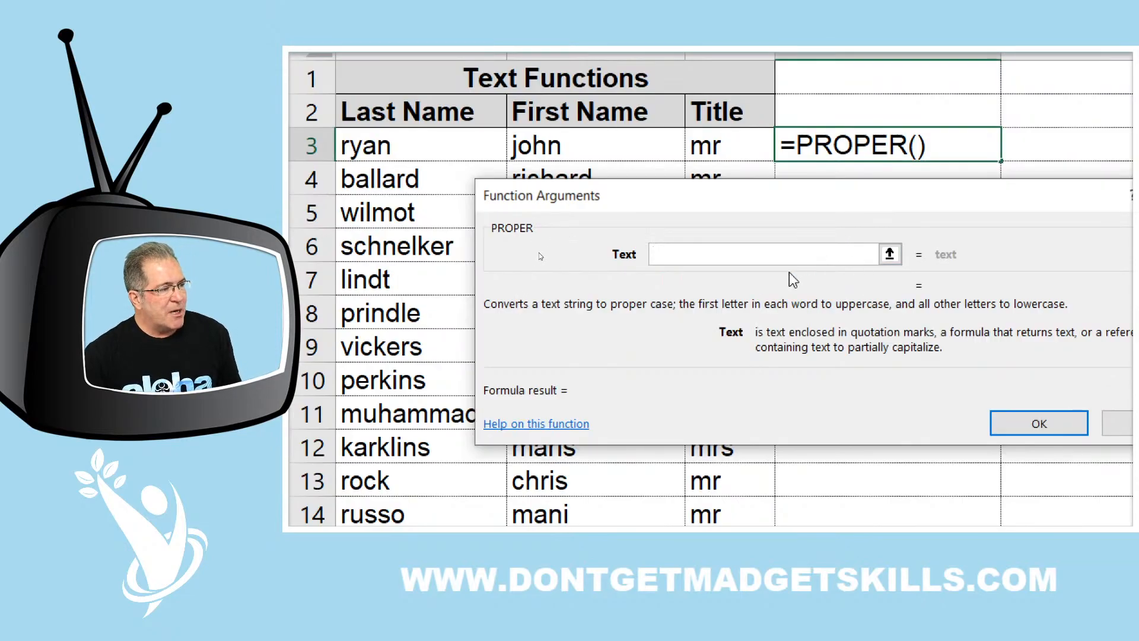
{"action": "left_click", "coordinate": [719, 148]}
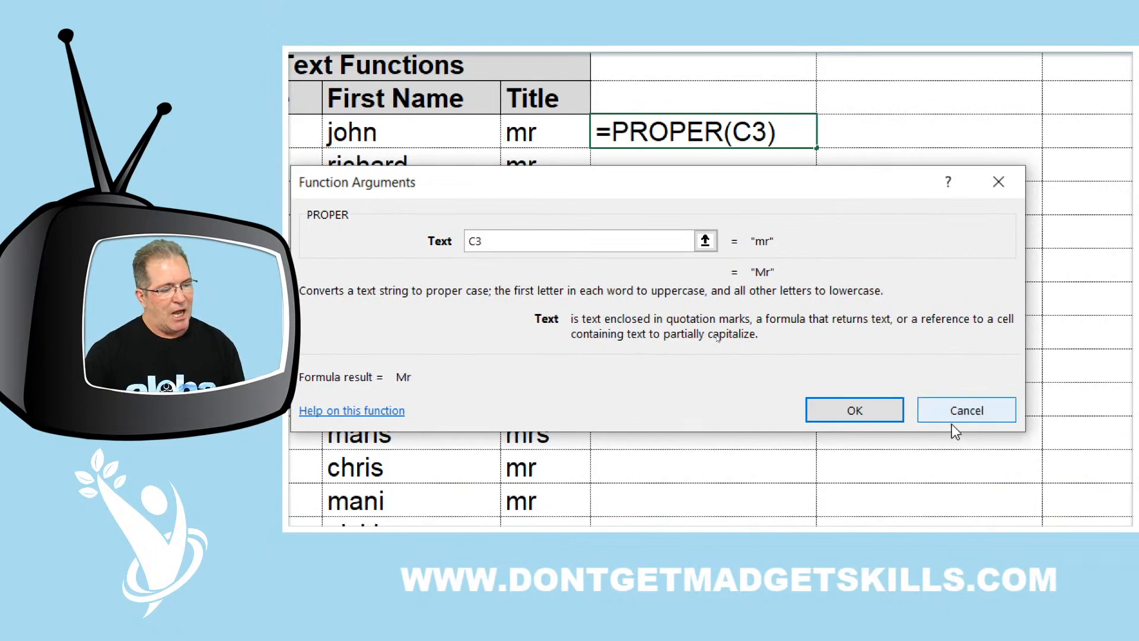
{"action": "left_click_drag", "start_coordinate": [497, 244], "coordinate": [463, 243]}
{"action": "left_click", "coordinate": [314, 137]}
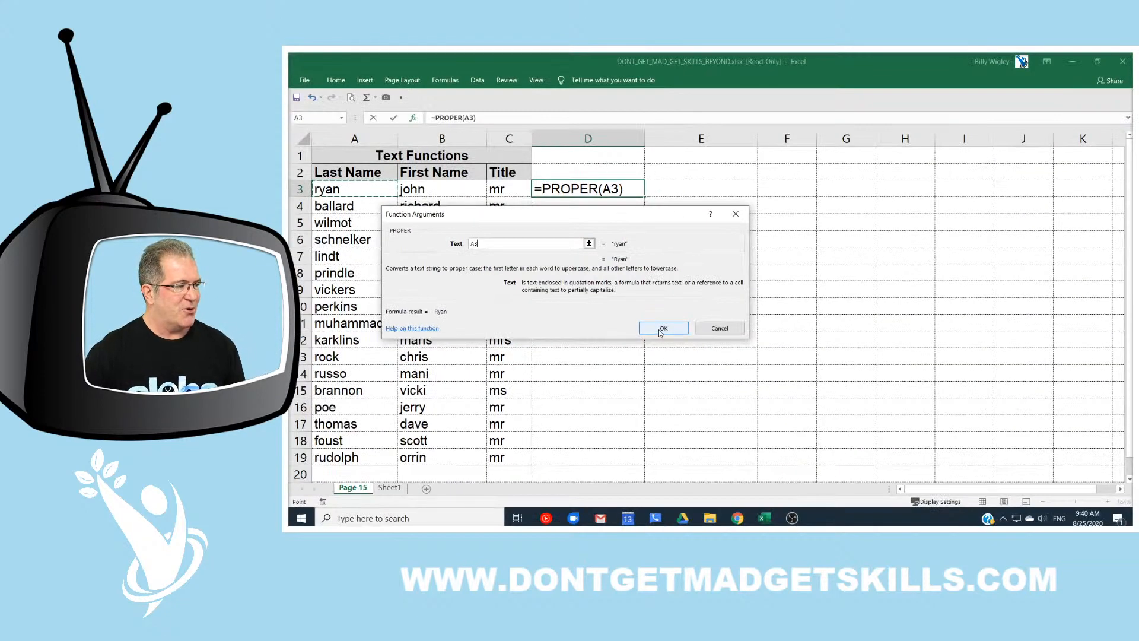
{"action": "left_click", "coordinate": [661, 330]}
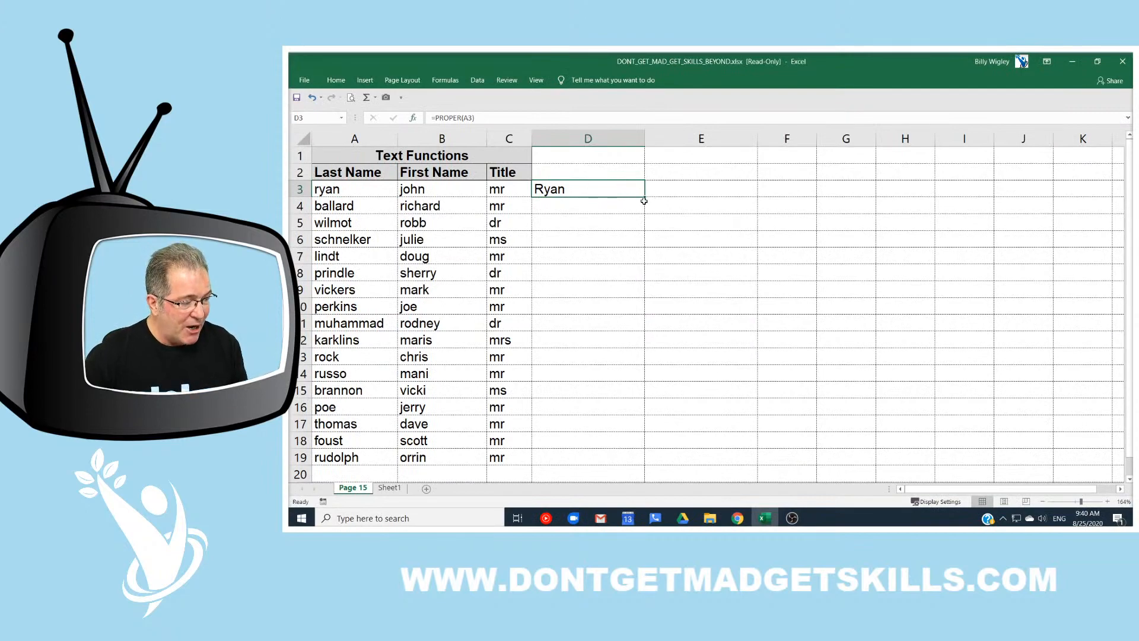
{"action": "left_click_drag", "start_coordinate": [643, 198], "coordinate": [808, 194]}
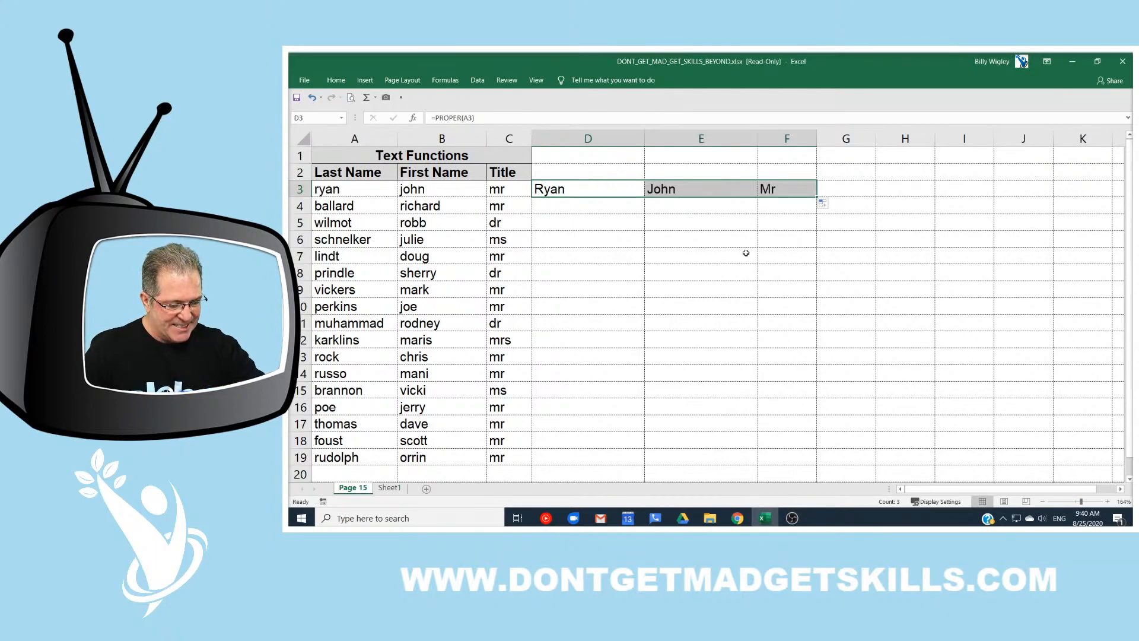
Step: Inspect the formulas in D3, E3 and F3 to check which source cell each one references
{"action": "double_click", "coordinate": [605, 192]}
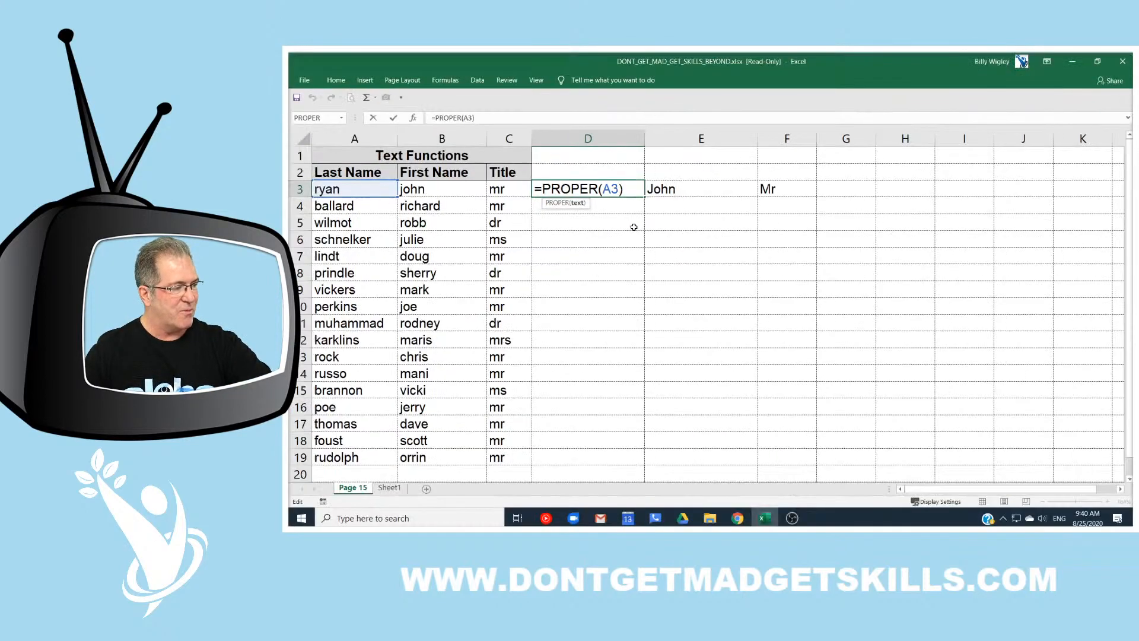
{"action": "left_click", "coordinate": [689, 188]}
{"action": "key", "text": "Escape"}
{"action": "left_click", "coordinate": [687, 189]}
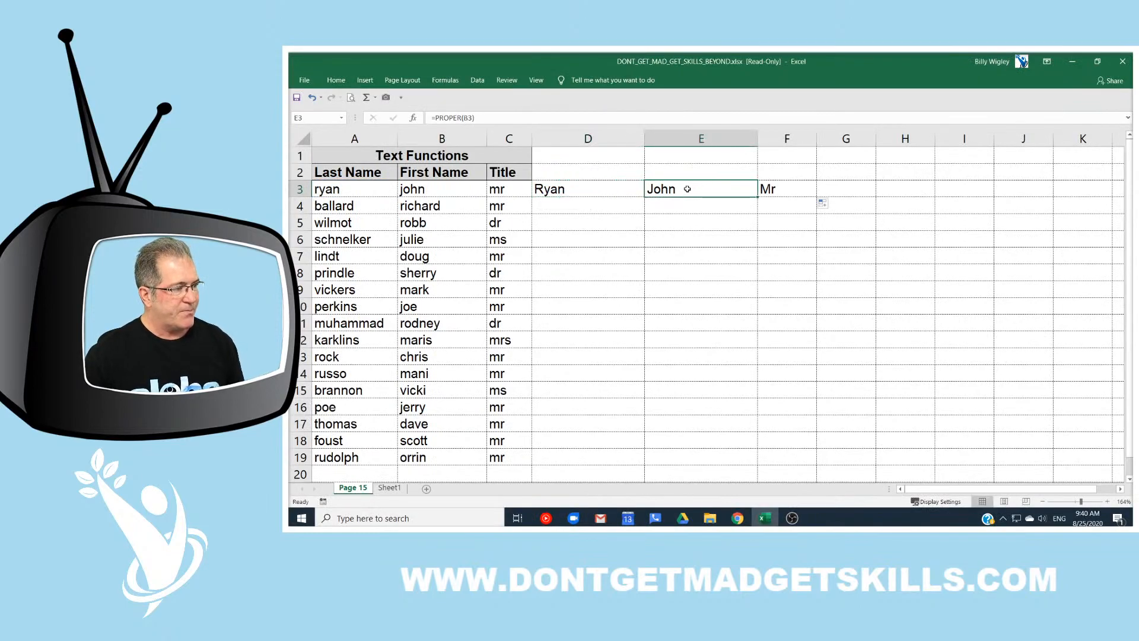
{"action": "double_click", "coordinate": [687, 188]}
{"action": "key", "text": "Escape"}
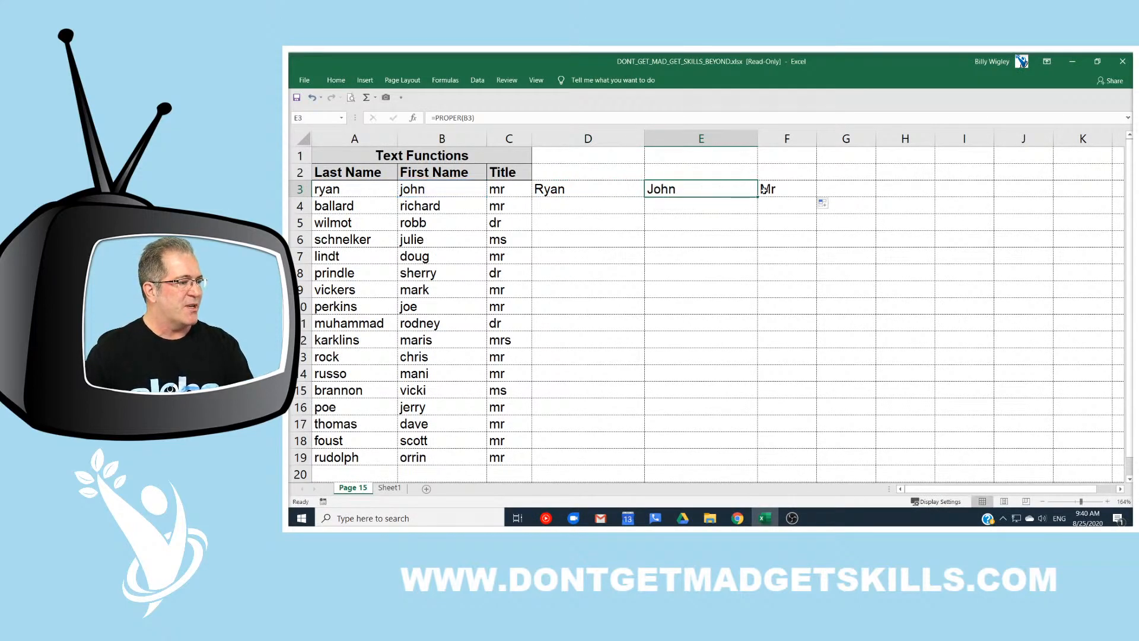
{"action": "left_click", "coordinate": [812, 194]}
{"action": "double_click", "coordinate": [812, 193]}
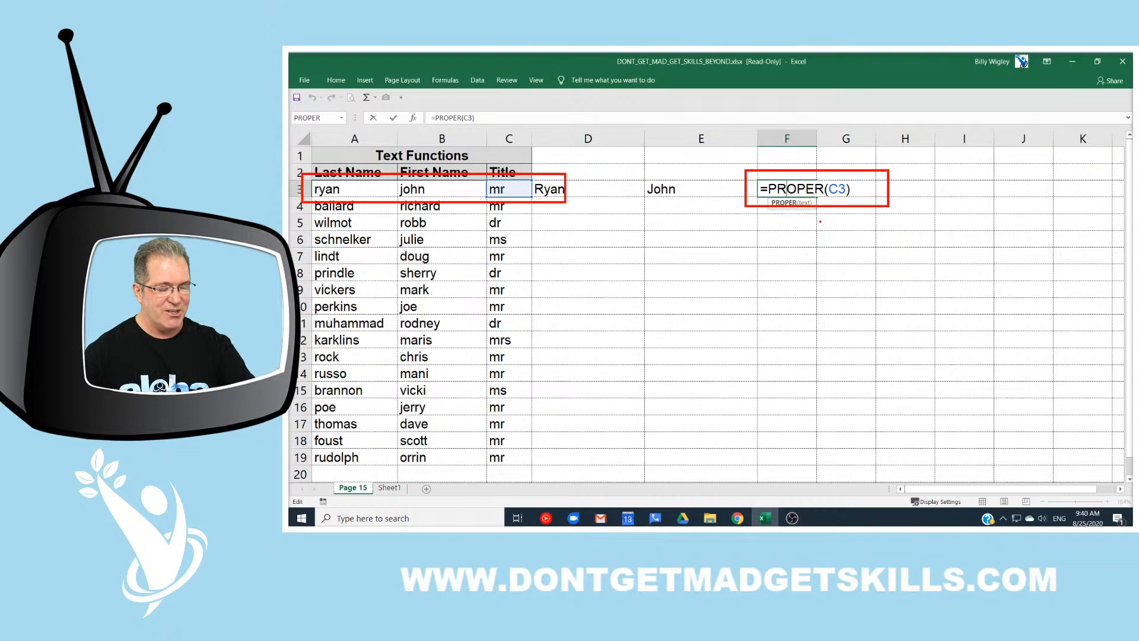
{"action": "left_click_drag", "start_coordinate": [832, 195], "coordinate": [843, 282]}
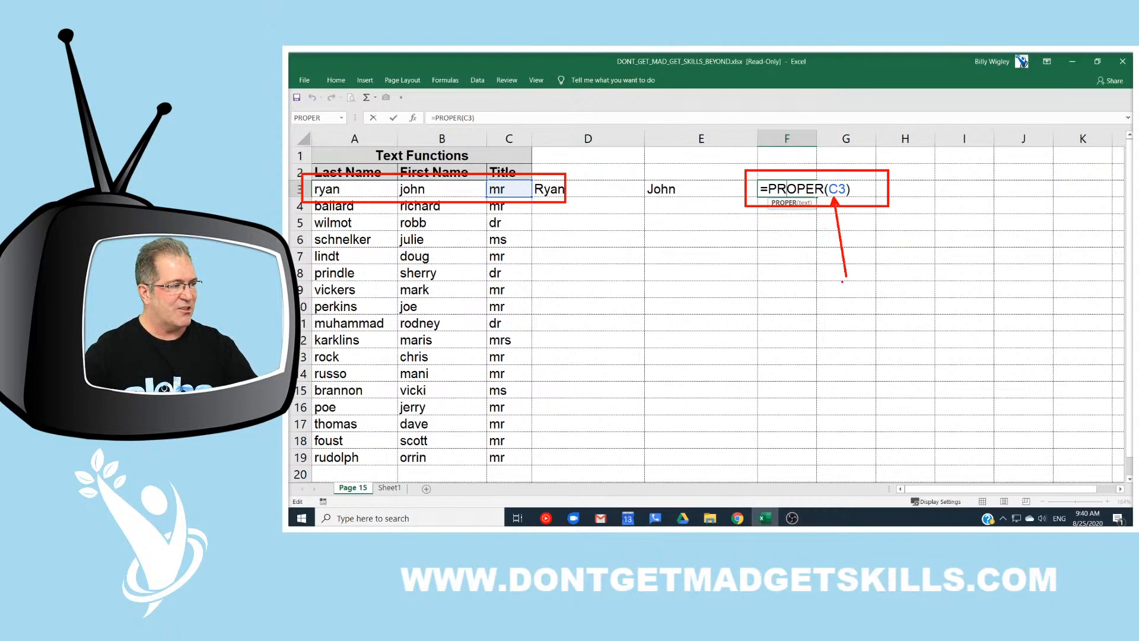
{"action": "left_click_drag", "start_coordinate": [509, 198], "coordinate": [486, 279]}
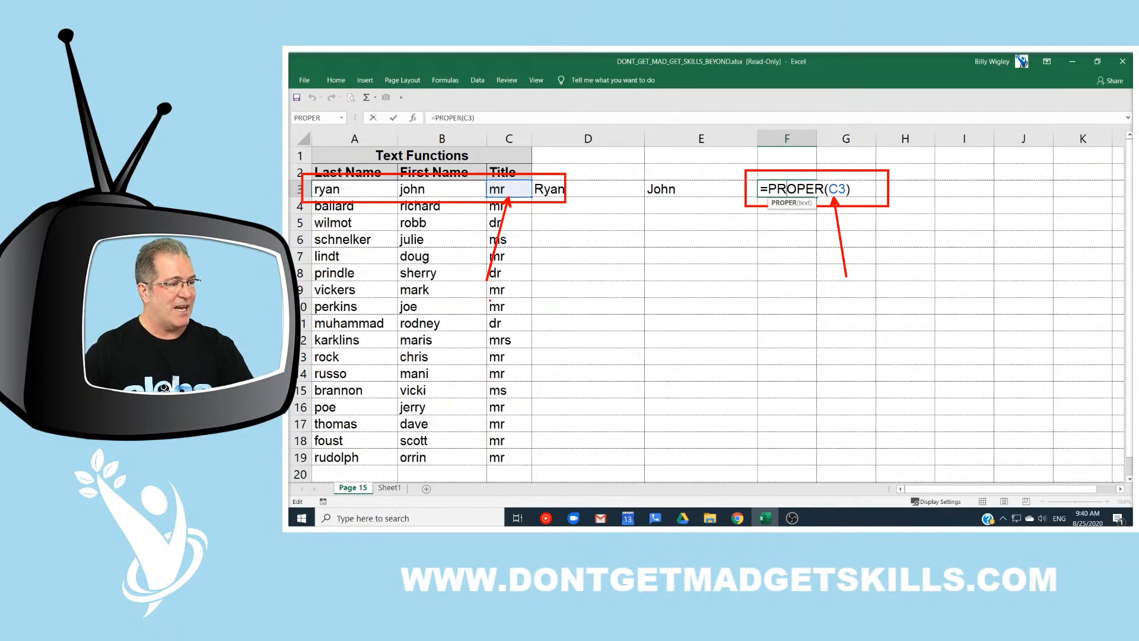
{"action": "key", "text": "Escape"}
{"action": "key", "text": "Return"}
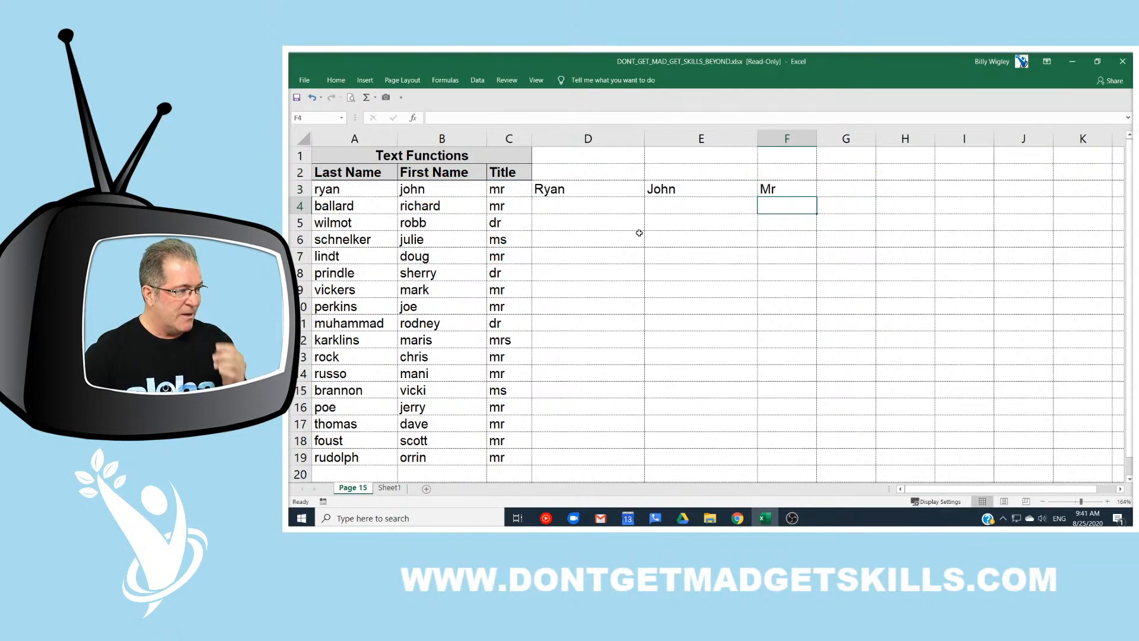
Step: Fill the PROPER formulas in D3:F3 down to row 19
{"action": "left_click_drag", "start_coordinate": [582, 188], "coordinate": [767, 187]}
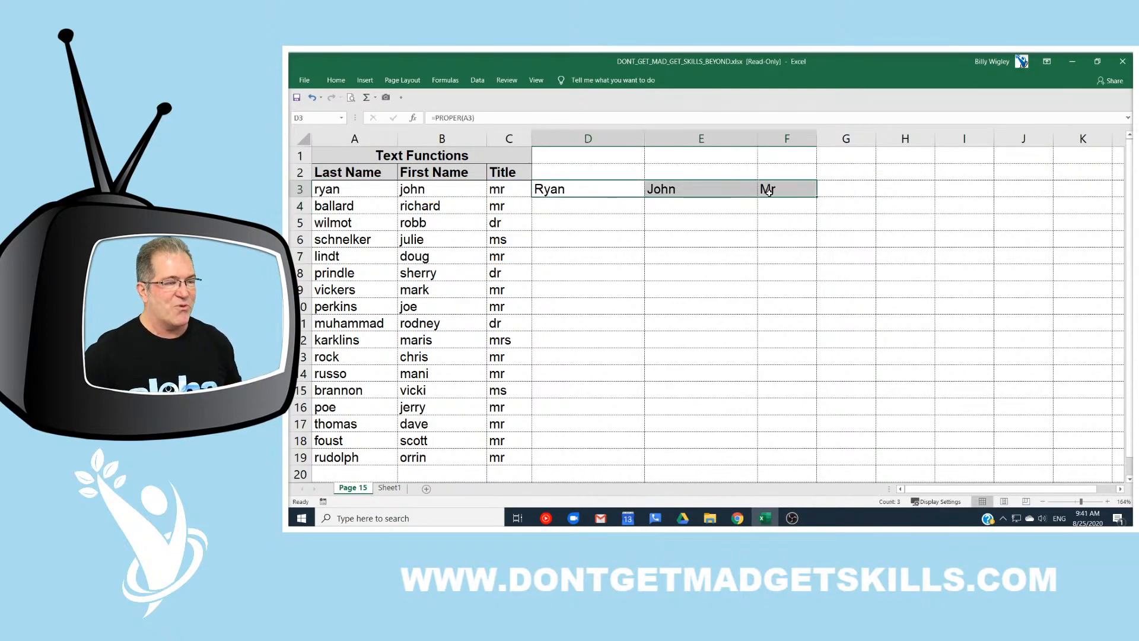
{"action": "double_click", "coordinate": [817, 197]}
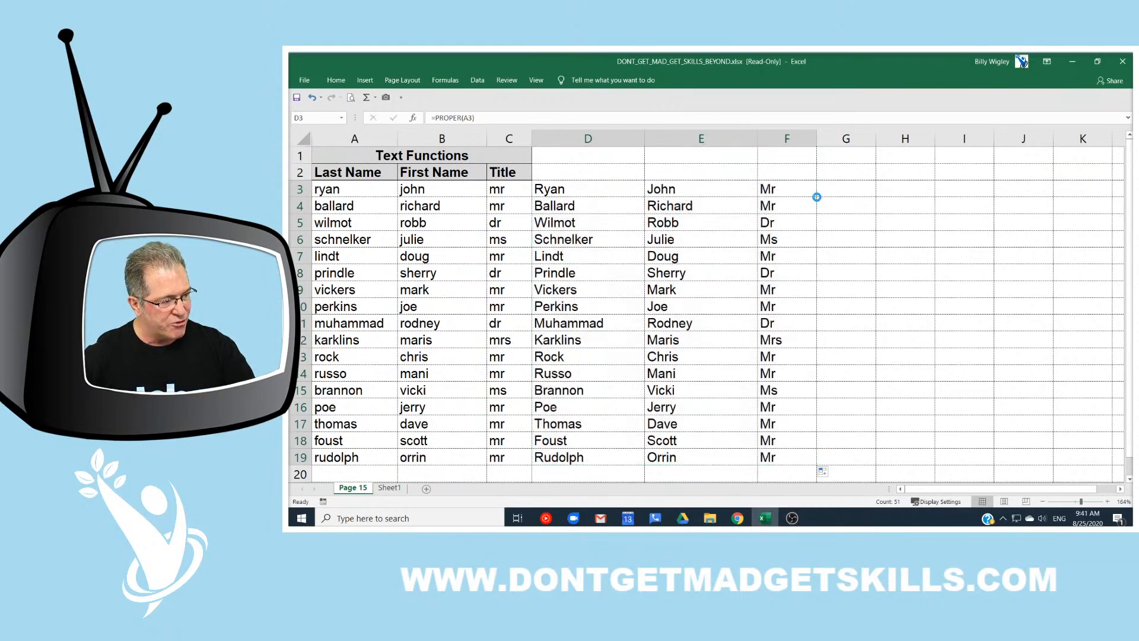
Step: Display the formulas in the worksheet cells to review them and return to showing the values
{"action": "key", "text": "ctrl+grave"}
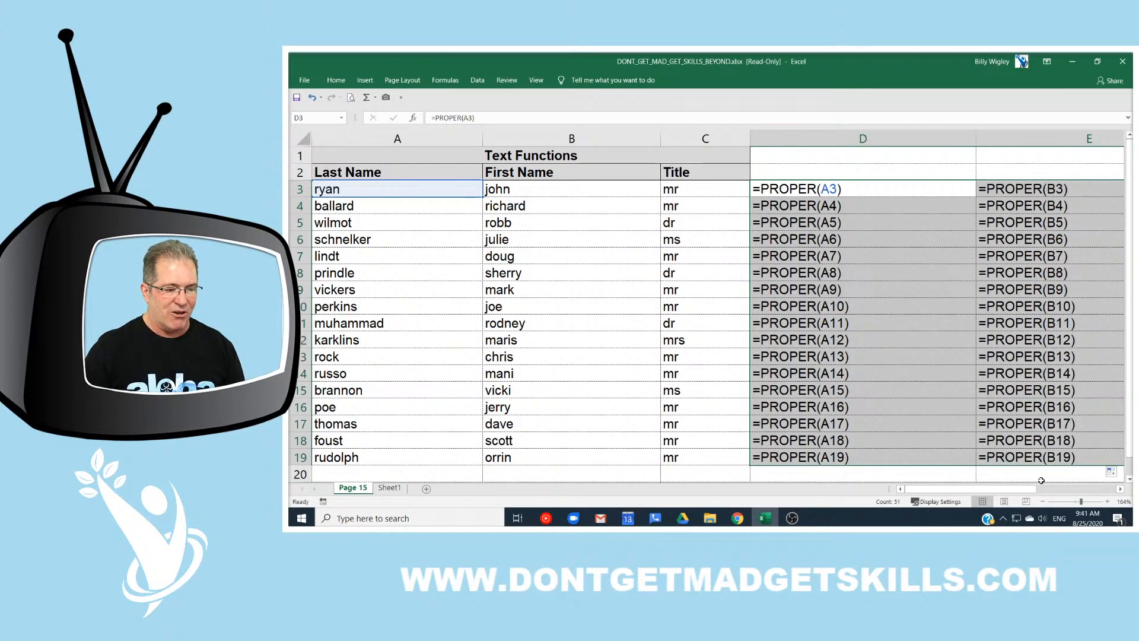
{"action": "mouse_move", "coordinate": [1032, 487]}
{"action": "left_mouse_down"}
{"action": "mouse_move", "coordinate": [1071, 489]}
{"action": "mouse_move", "coordinate": [1035, 489]}
{"action": "left_mouse_up"}
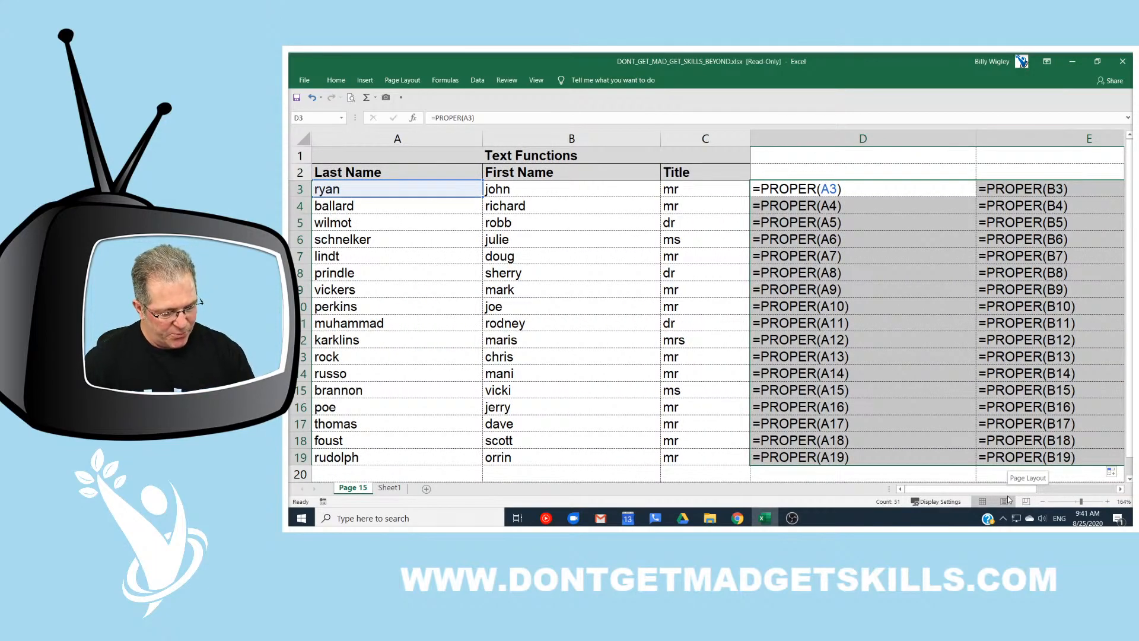
{"action": "key", "text": "ctrl+grave"}
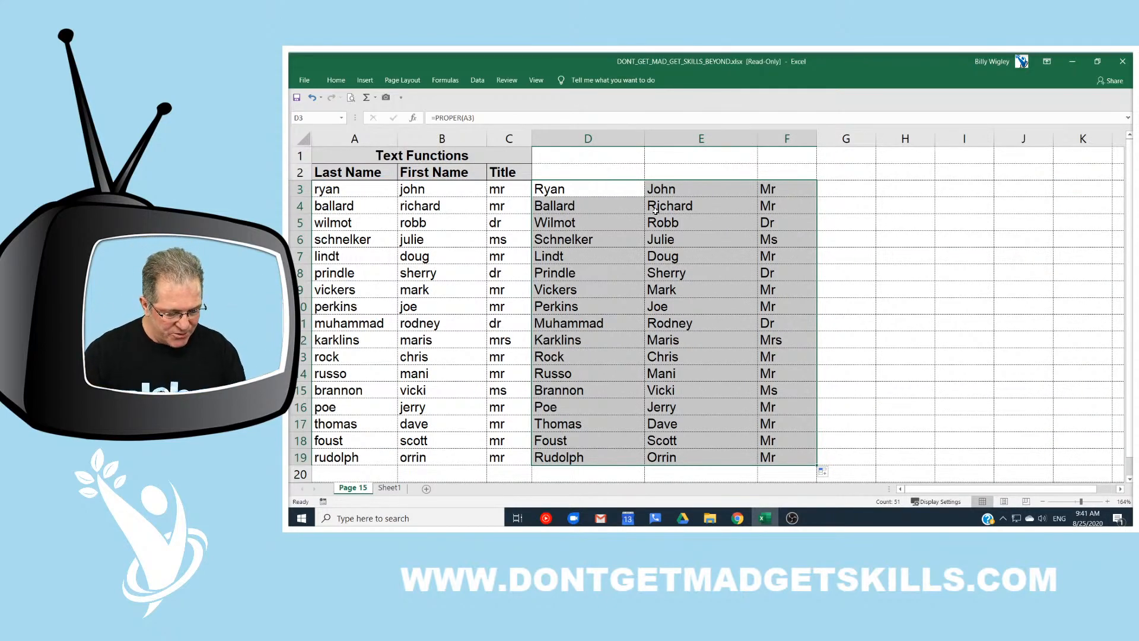
Step: Try a regular paste of the copied PROPER formulas from D3:F19 over the original data starting at A3, and undo it
{"action": "key", "text": "ctrl+c"}
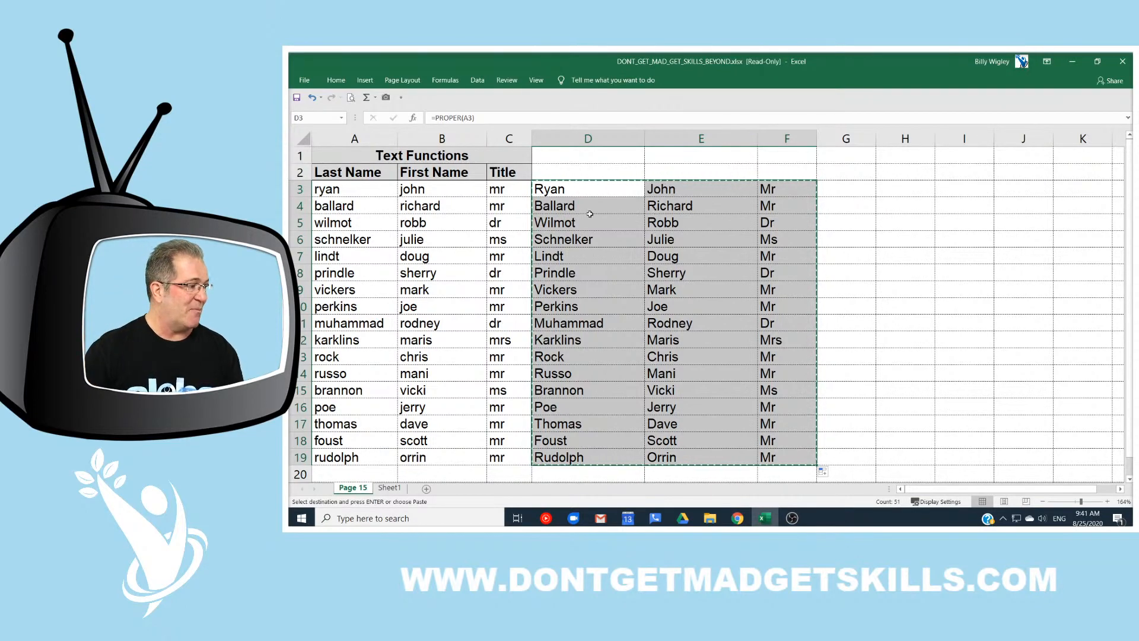
{"action": "left_click", "coordinate": [359, 191]}
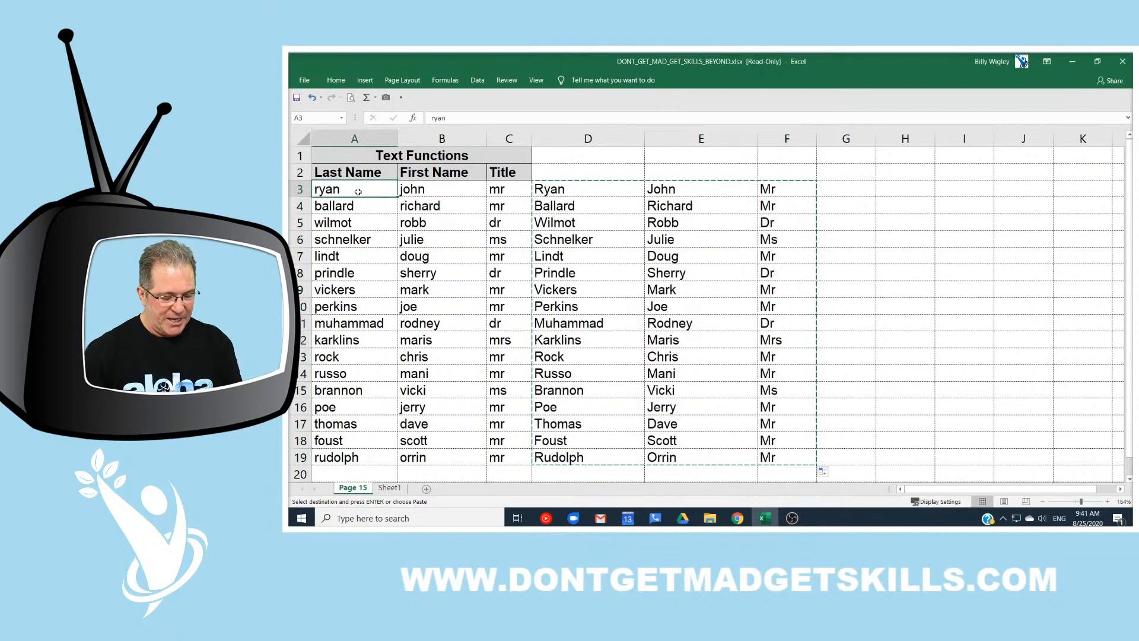
{"action": "key", "text": "ctrl+v"}
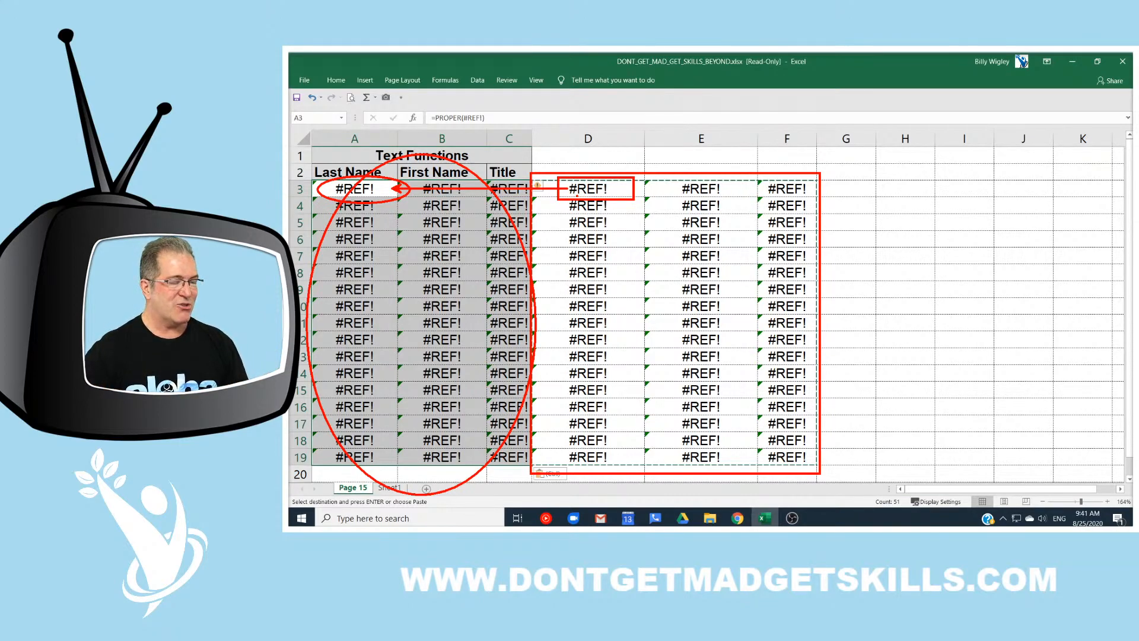
{"action": "key", "text": "Escape"}
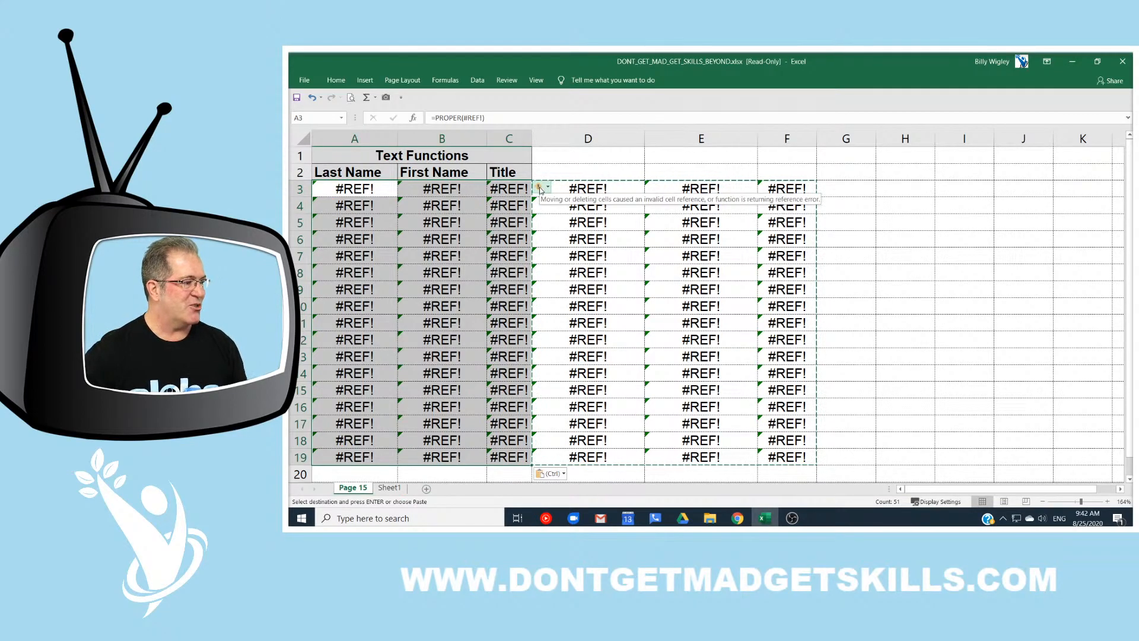
{"action": "key", "text": "ctrl+a"}
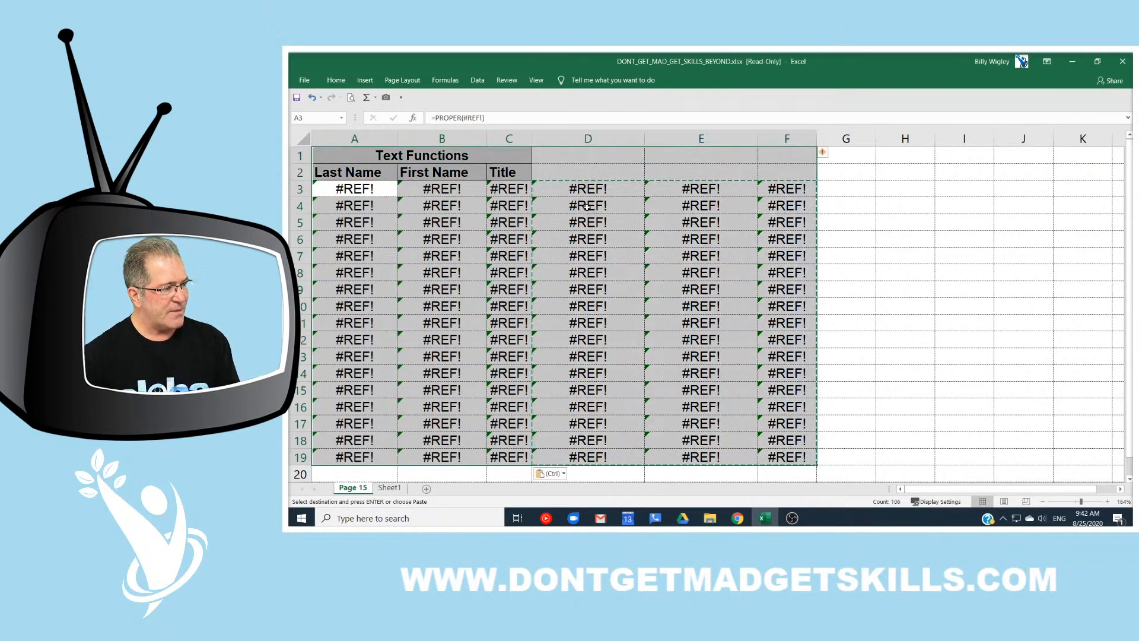
{"action": "key", "text": "ctrl+z"}
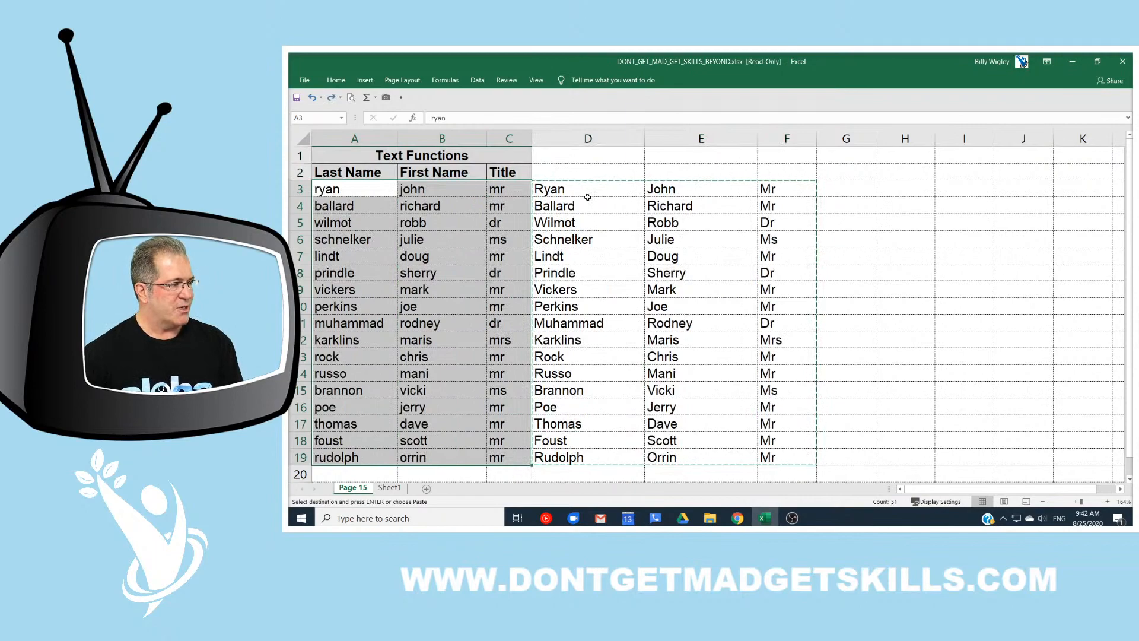
Step: Paste the PROPER results from D3:F19 as values only over the original names and titles starting at A3
{"action": "left_click", "coordinate": [587, 195]}
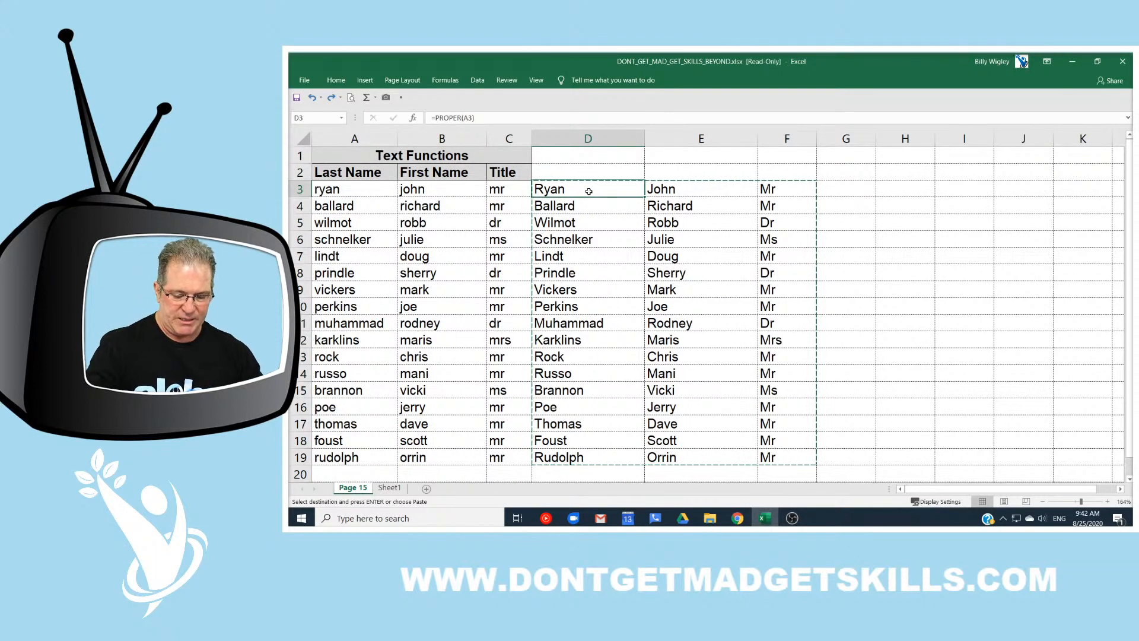
{"action": "key", "text": "ctrl+shift+Right"}
{"action": "key", "text": "ctrl+shift+Down"}
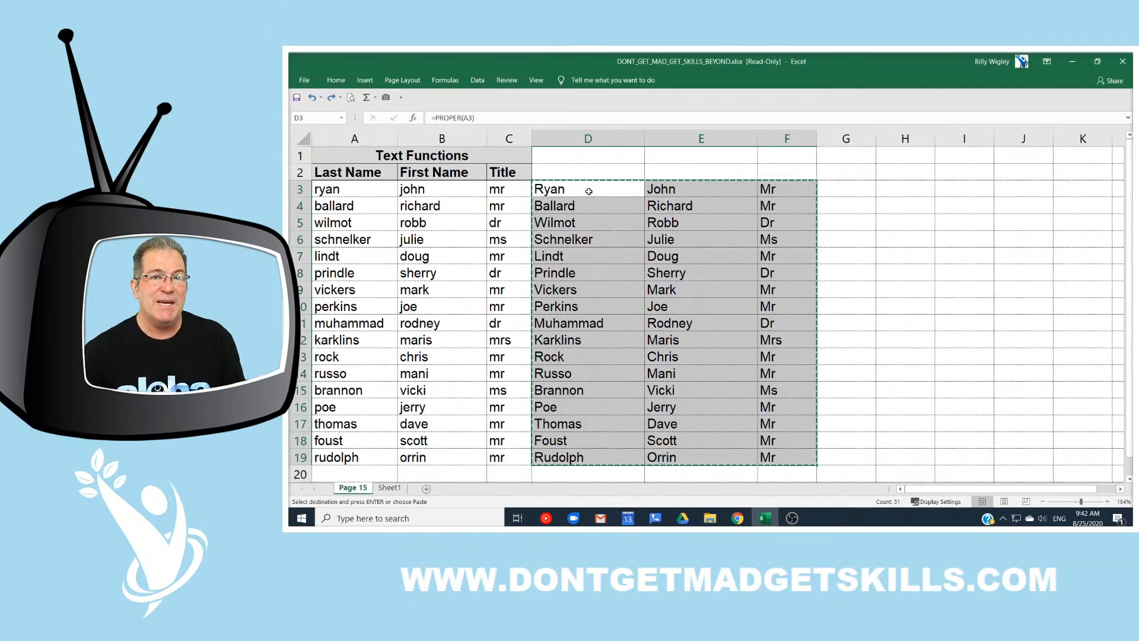
{"action": "left_click", "coordinate": [351, 187]}
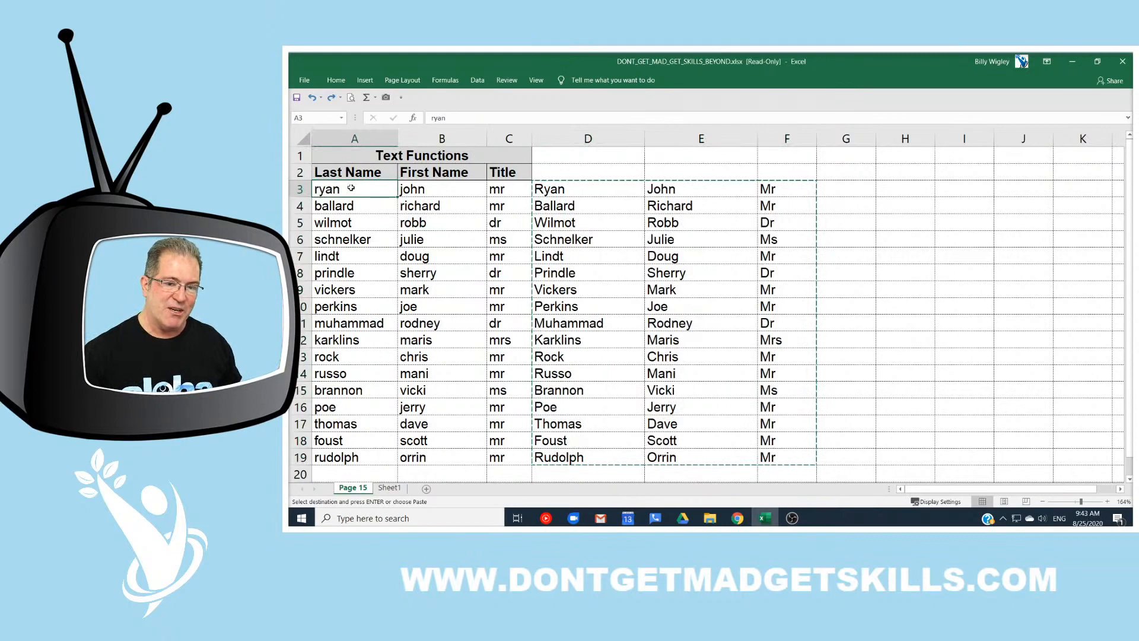
{"action": "right_click", "coordinate": [352, 187]}
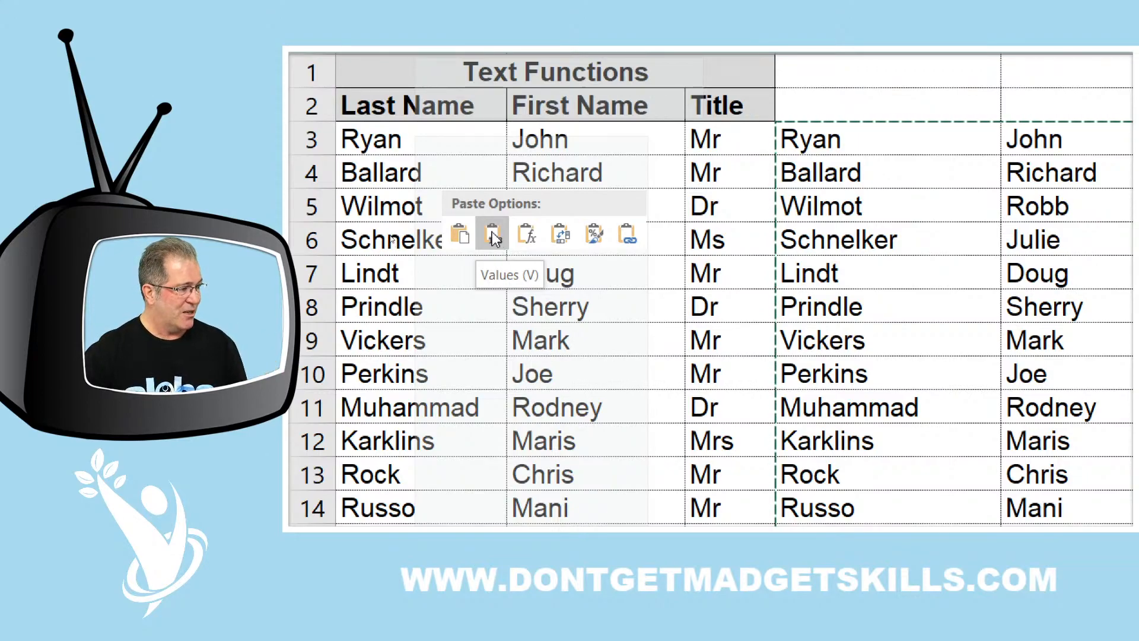
{"action": "left_click", "coordinate": [495, 238]}
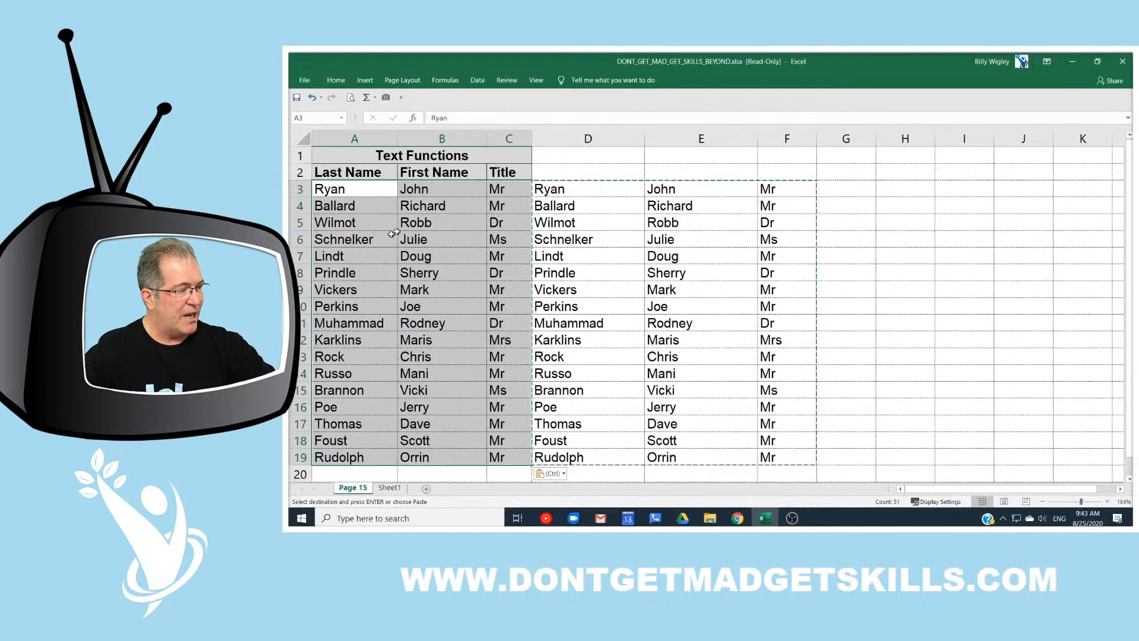
Step: Delete the PROPER formulas in D3:F19 and return to cell A1
{"action": "left_click", "coordinate": [858, 143]}
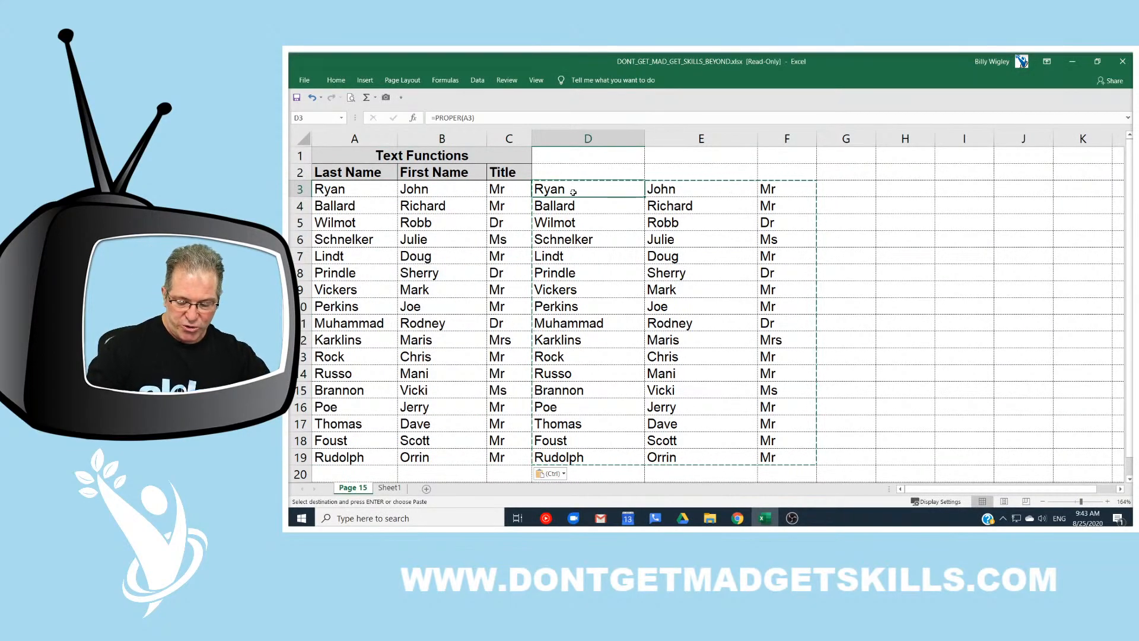
{"action": "key", "text": "ctrl+shift+Right"}
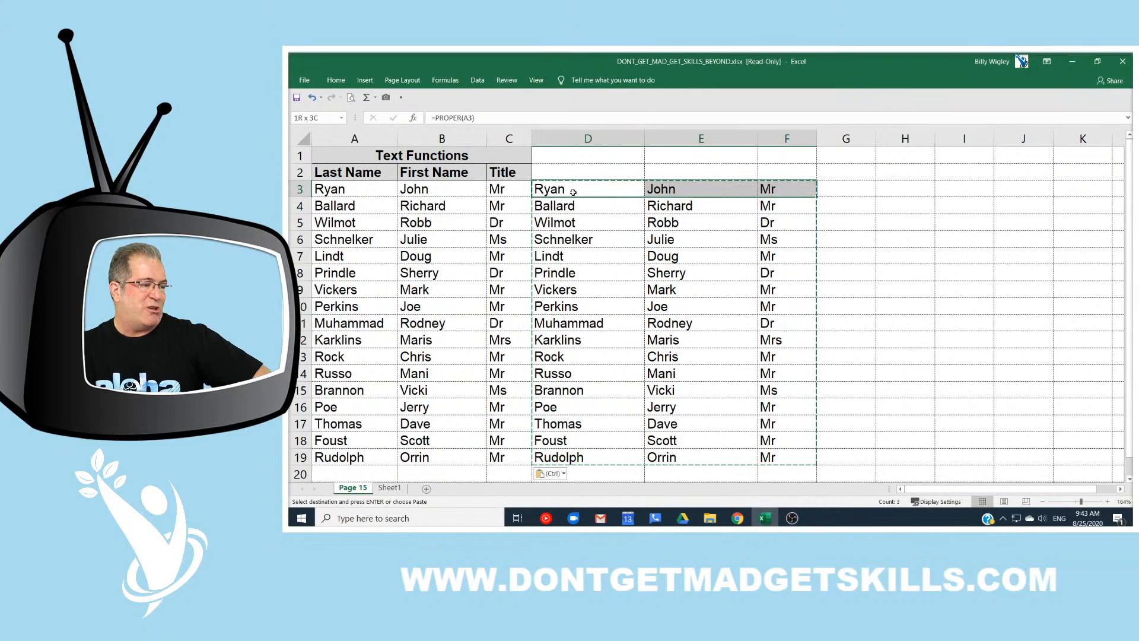
{"action": "key", "text": "ctrl+shift+Down"}
{"action": "key", "text": "Delete"}
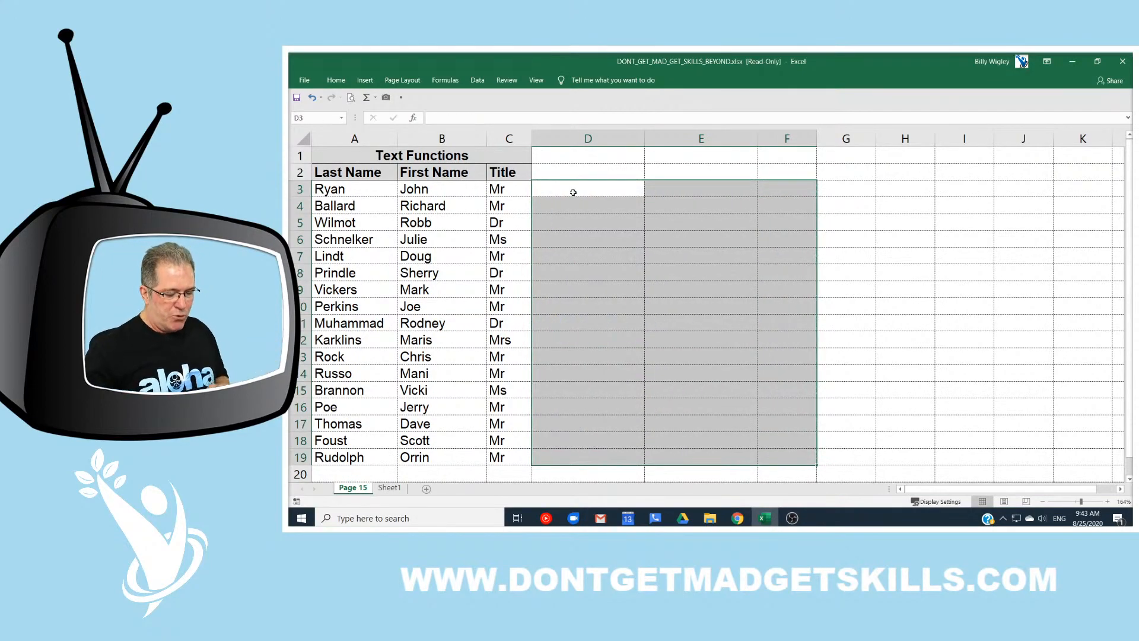
{"action": "key", "text": "ctrl+Home"}
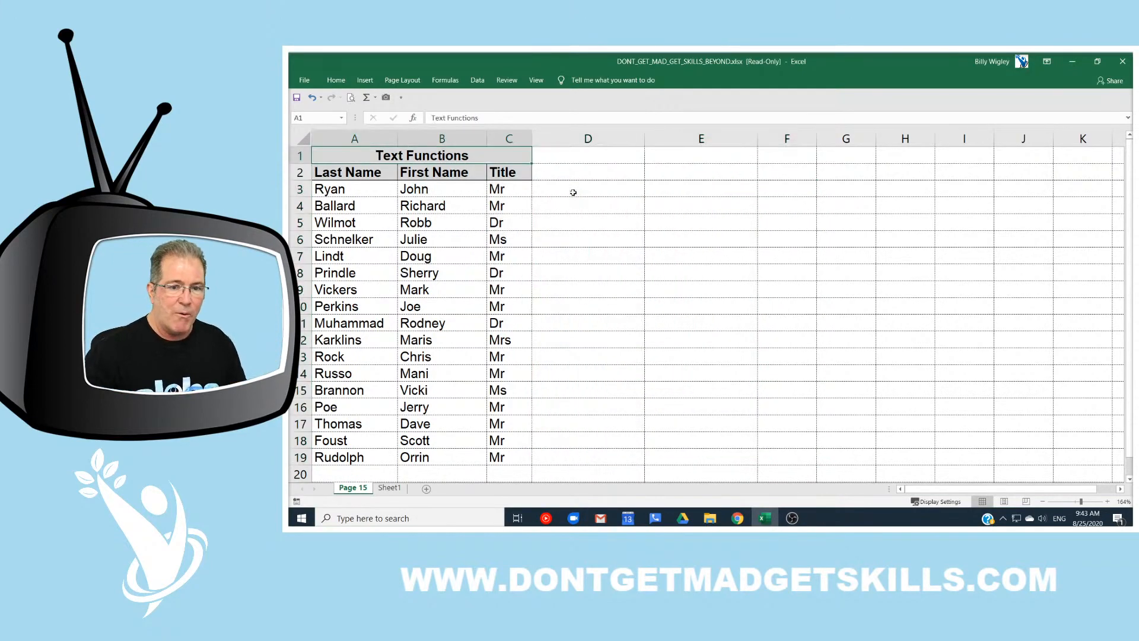